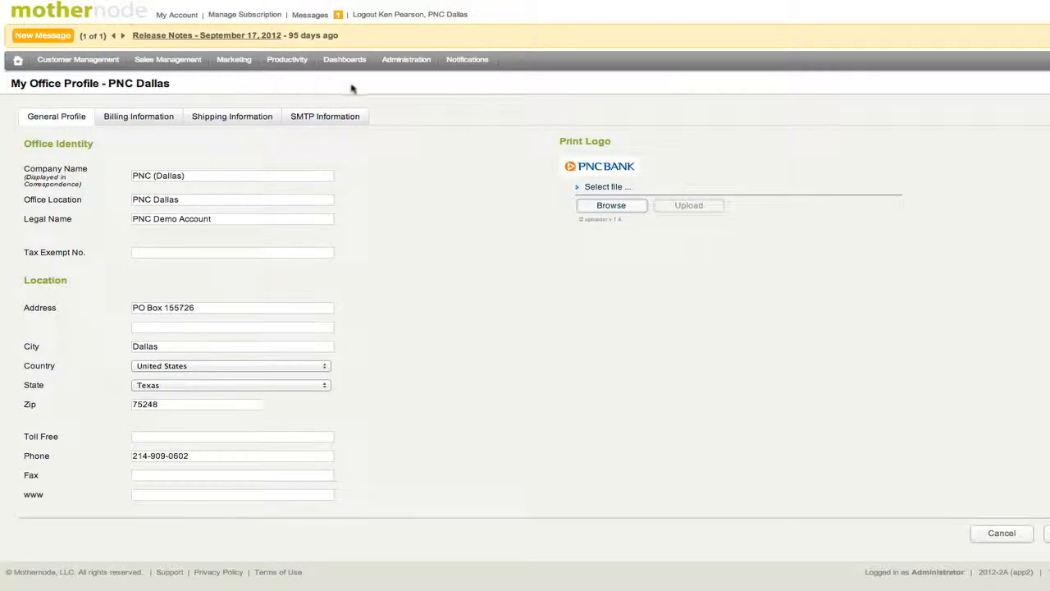
Step: Display the Company Profile's SMTP Information: smtp.gmail.com, port 465, SSL, sender Do Not Reply
click(400, 62)
click(320, 122)
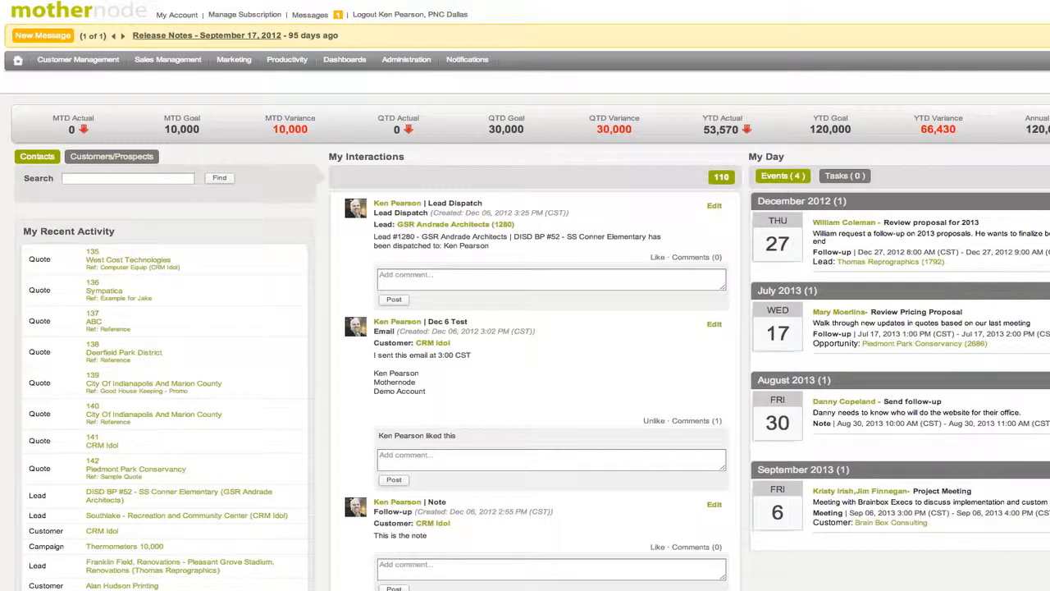
Step: Go to Marketing > Web Forms to list the Mothernode Web Form Example
click(164, 59)
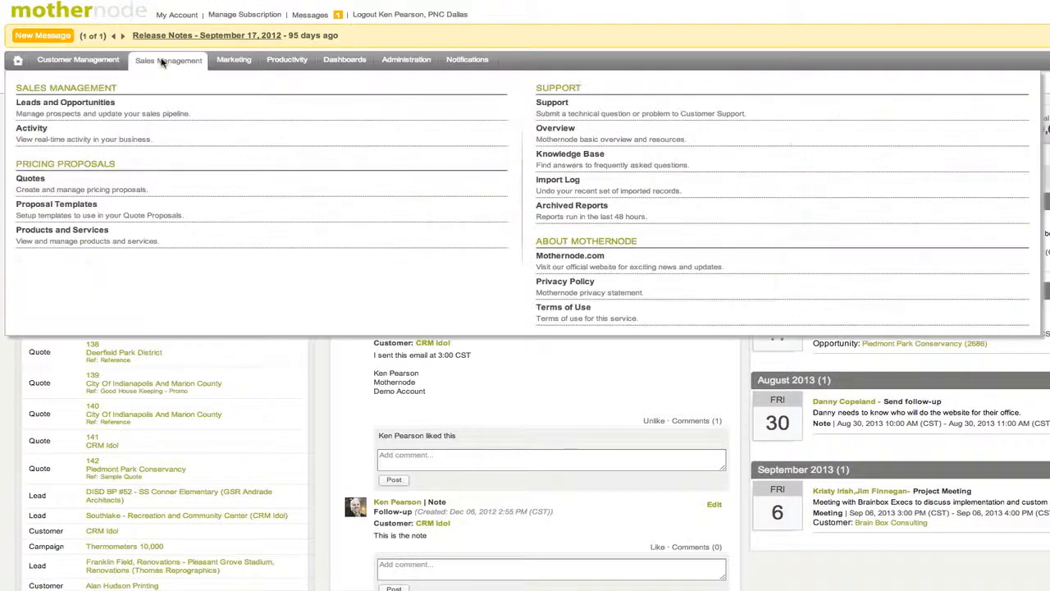
click(232, 62)
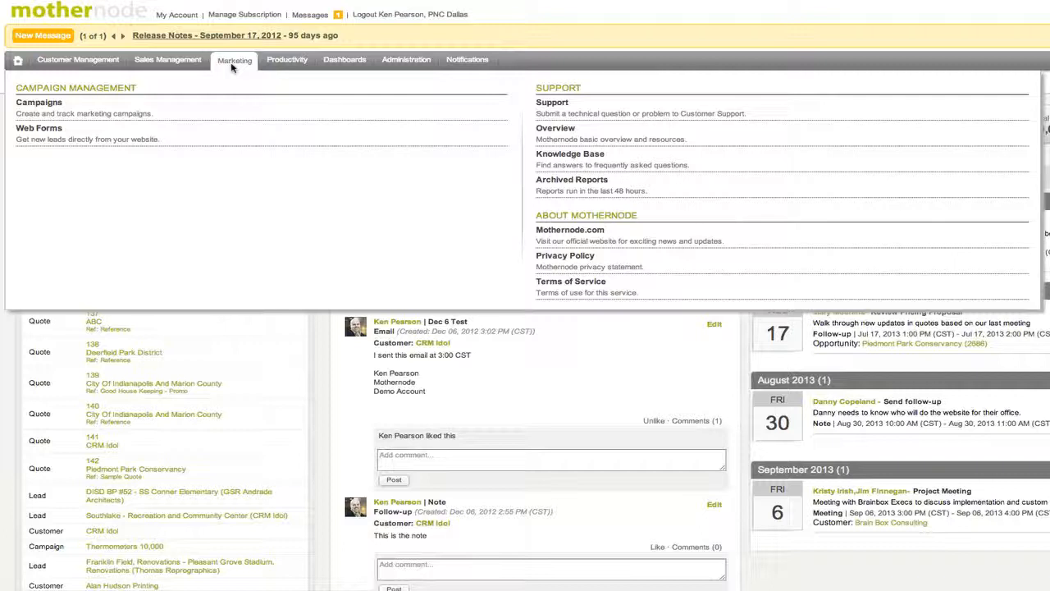
click(199, 139)
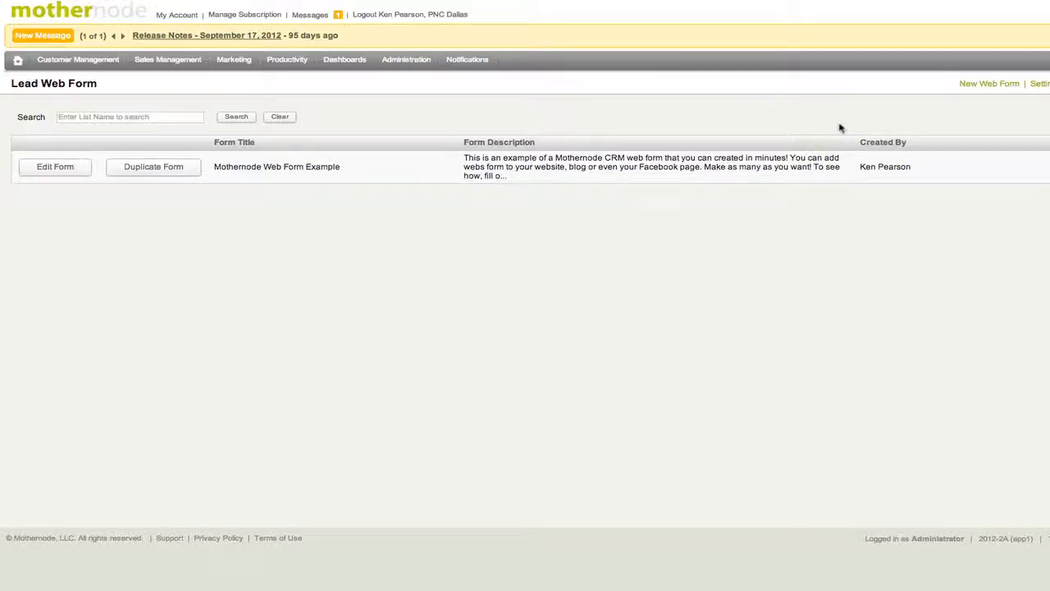
Step: Create a new web form titled 'Demo' with description 'This is a demo' and save it
click(984, 85)
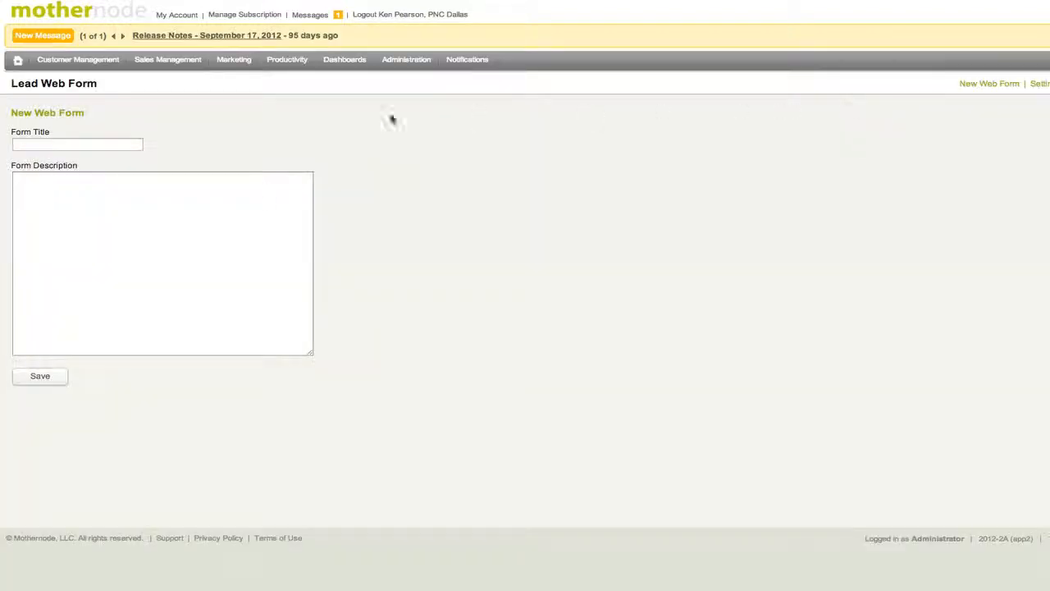
click(83, 144)
text(Demo)
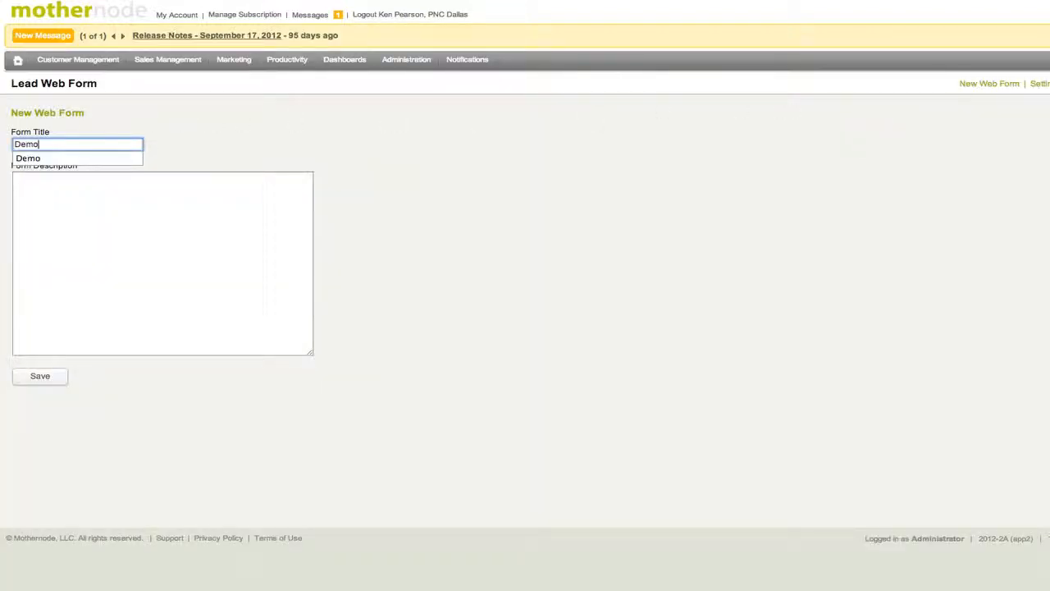
click(129, 218)
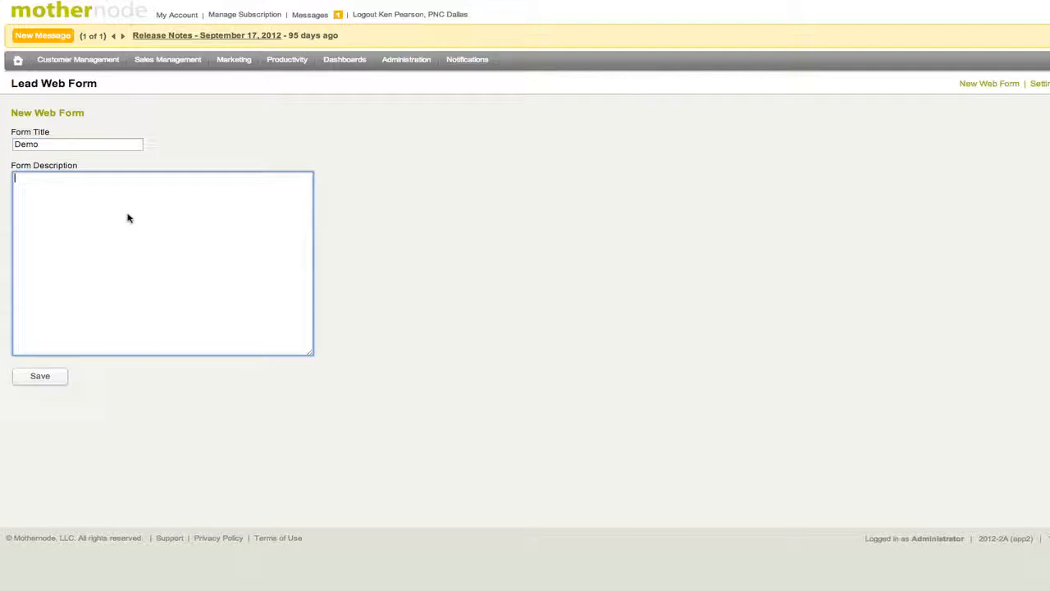
text(This is a demo)
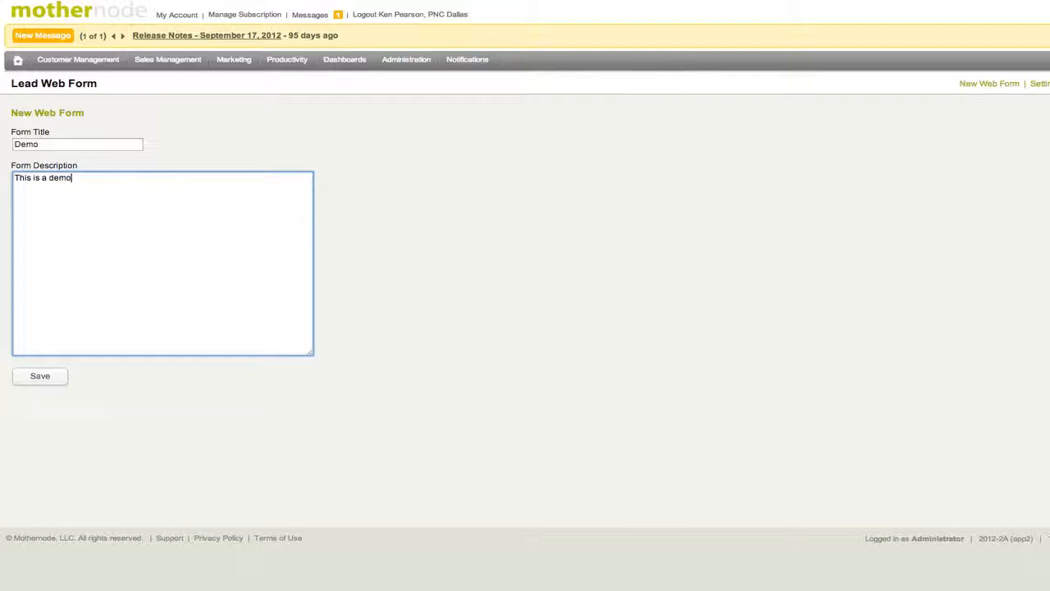
click(58, 379)
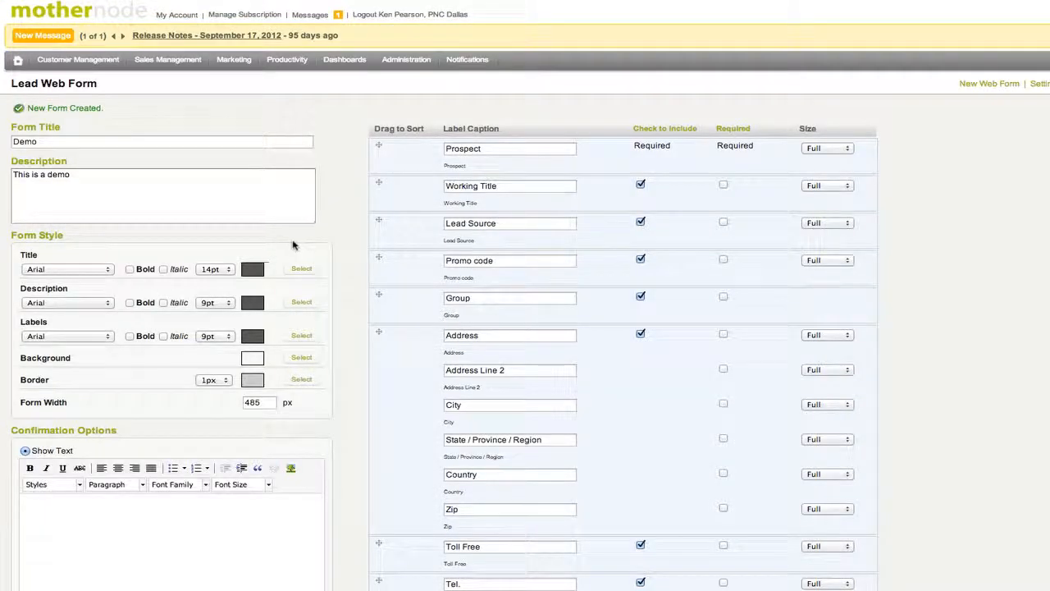
scroll(358, 246, down, 10)
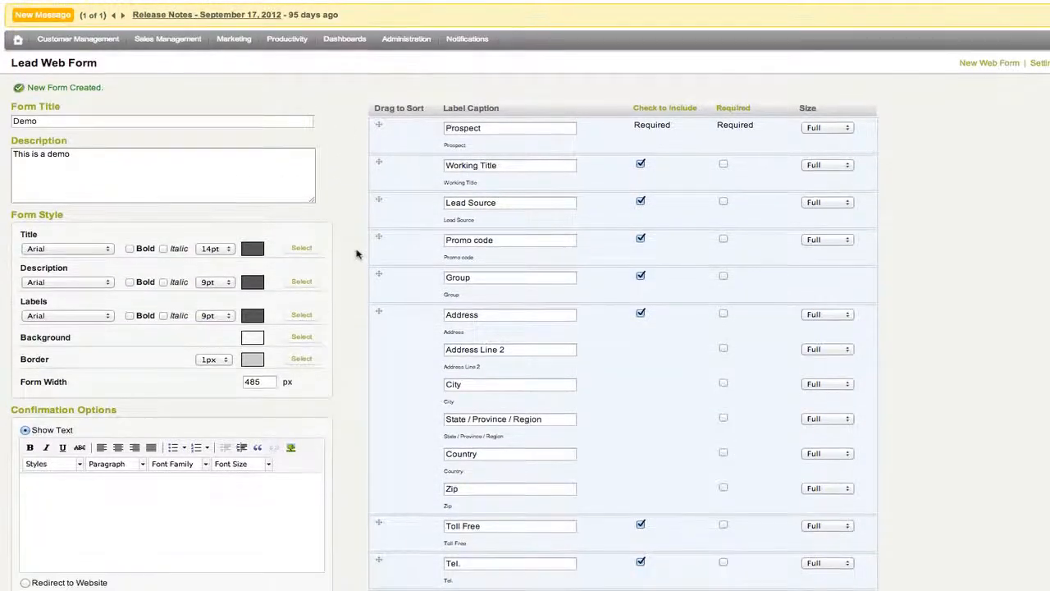
scroll(355, 261, down, 7)
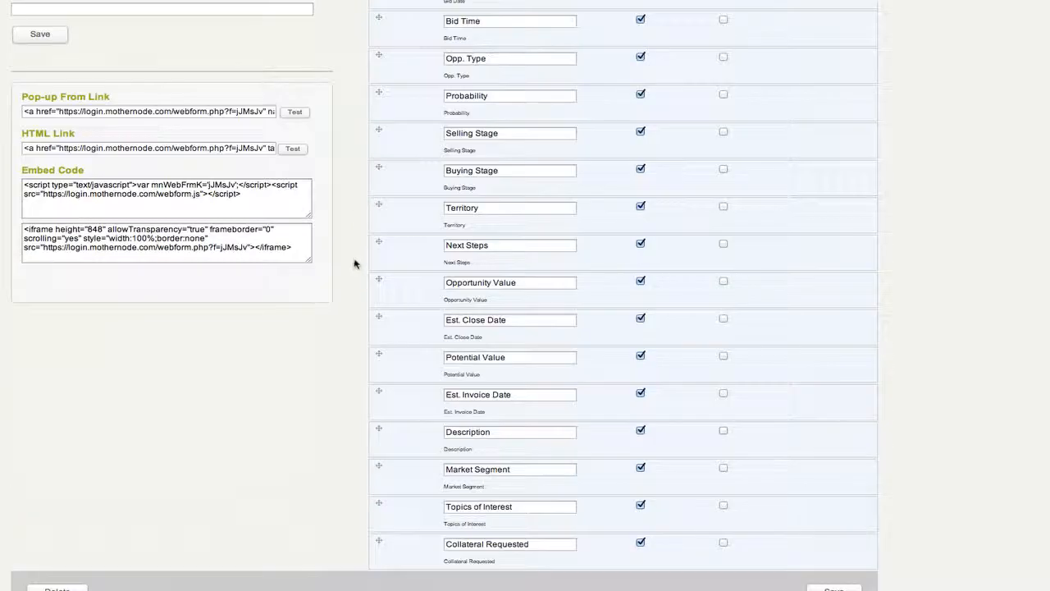
scroll(356, 260, up, 11)
scroll(356, 262, up, 6)
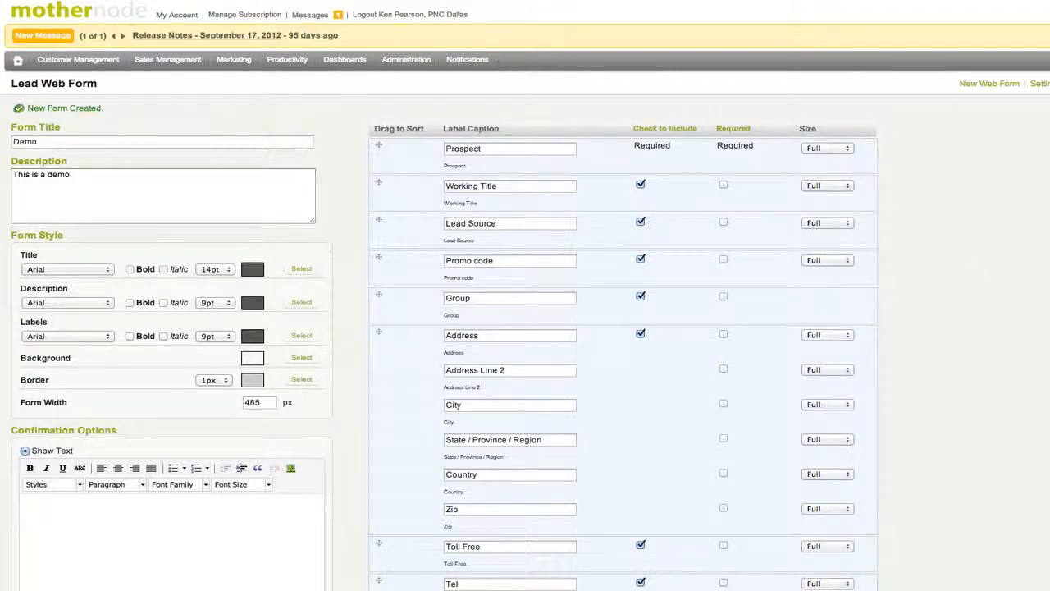
scroll(525, 295, down, 5)
scroll(525, 295, down, 10)
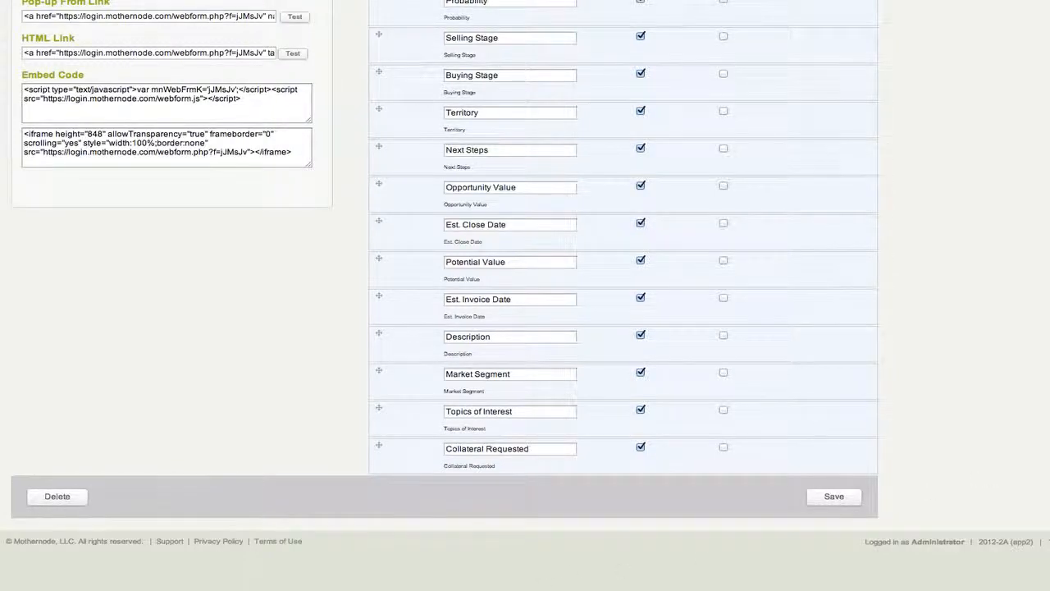
scroll(525, 295, up, 12)
scroll(525, 295, up, 2)
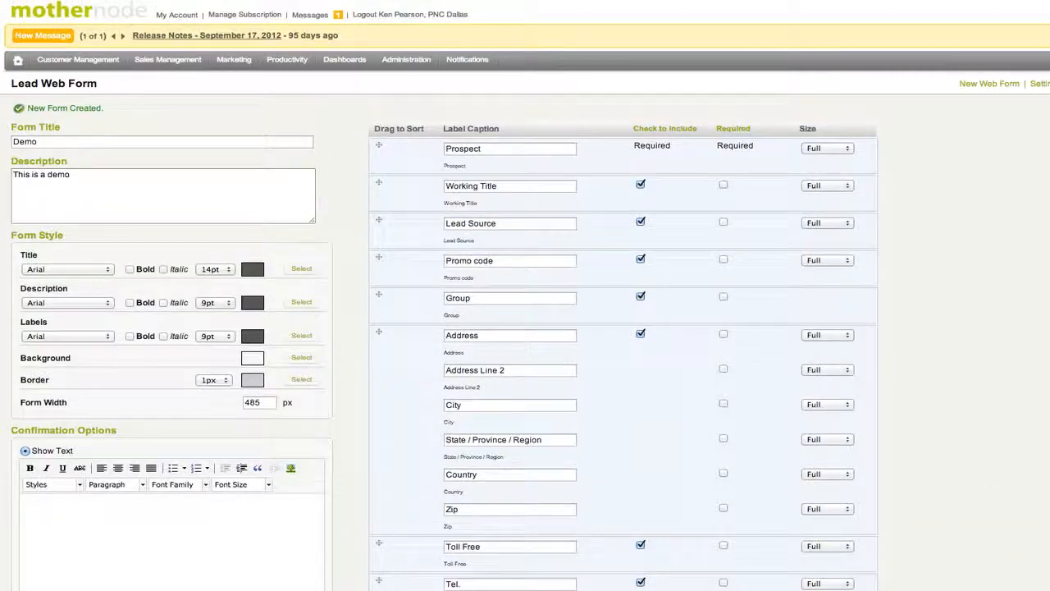
Step: Change the Prospect field caption to 'Company Name'
double_click(484, 149)
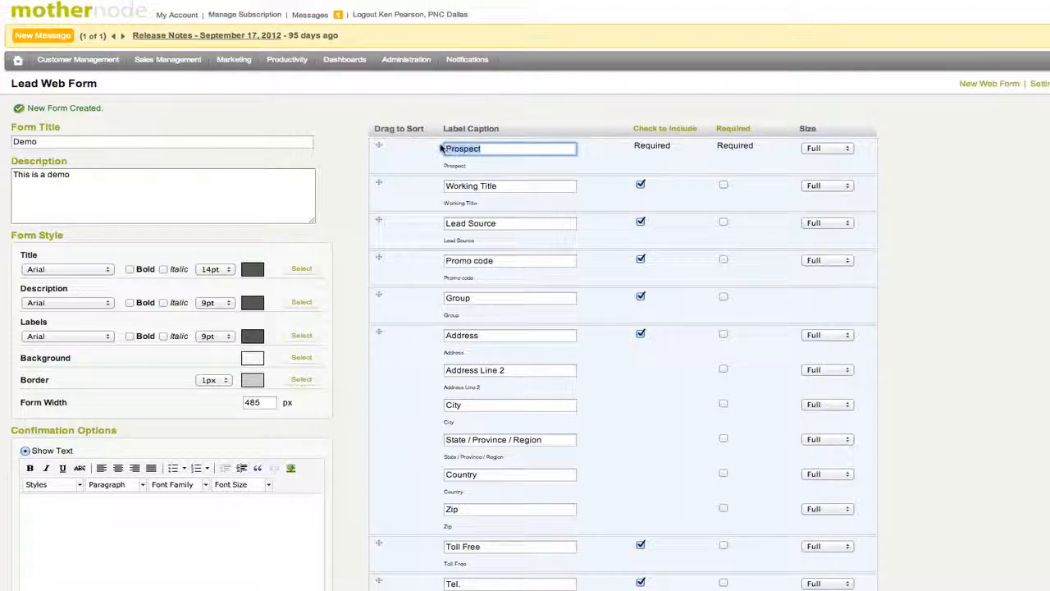
text(Company Name)
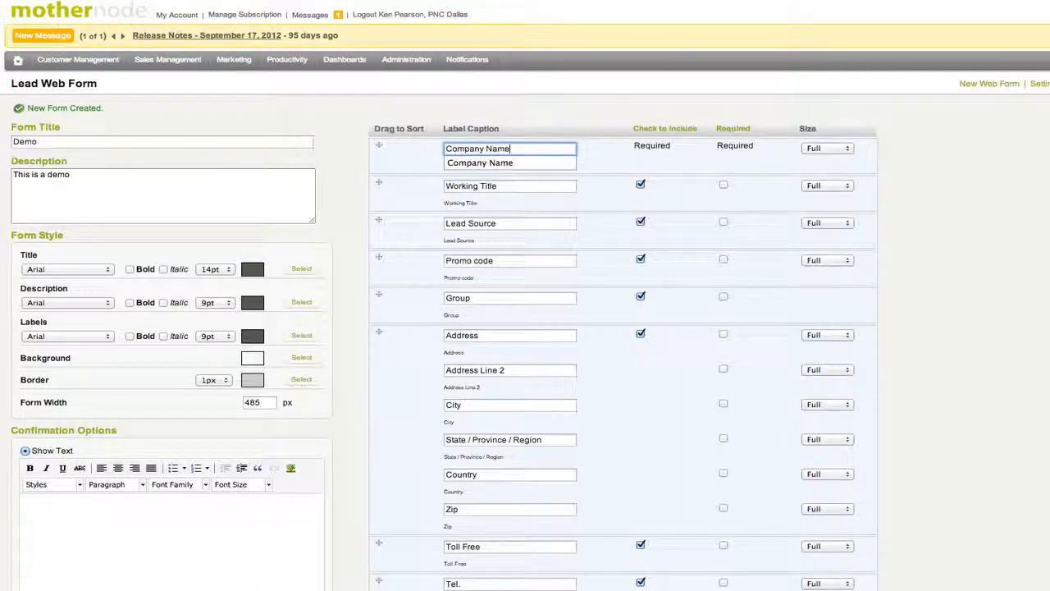
click(552, 125)
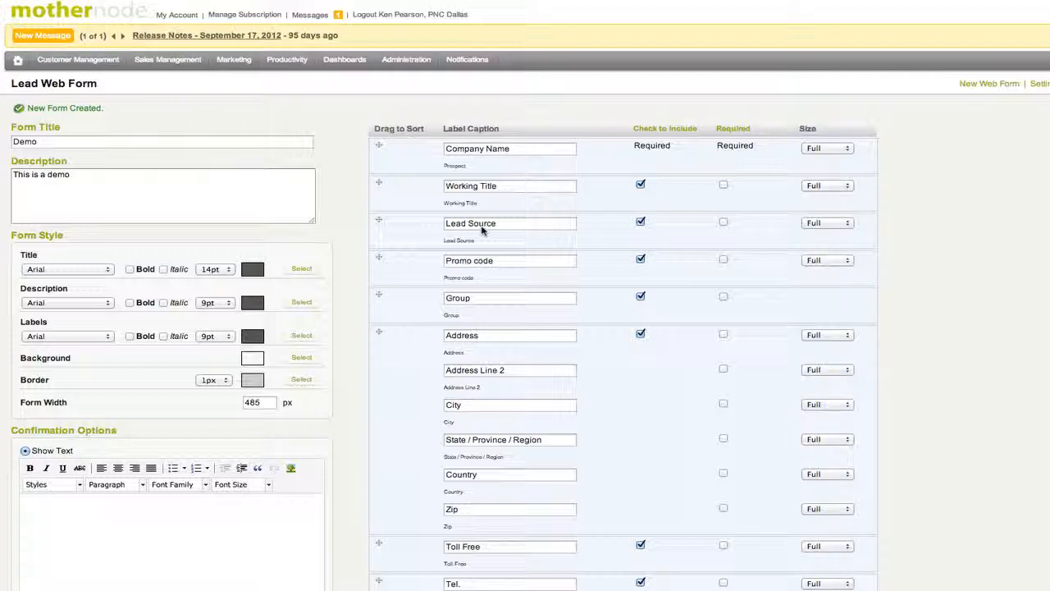
Step: Select the Lead Source caption and review the remaining fields further down the form
triple_click(502, 229)
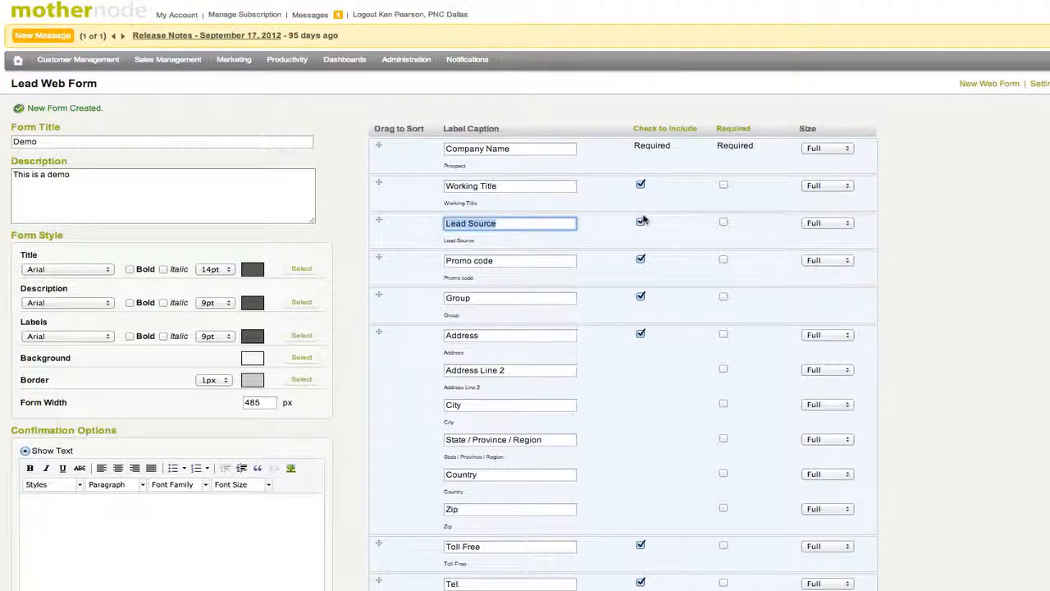
scroll(645, 197, down, 1)
scroll(645, 222, down, 2)
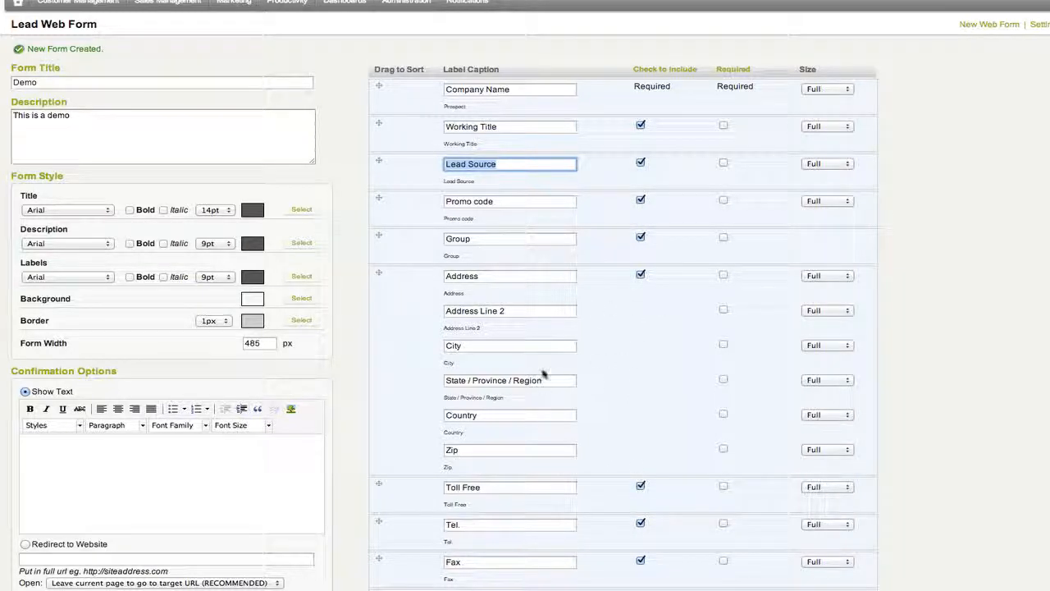
scroll(459, 418, down, 2)
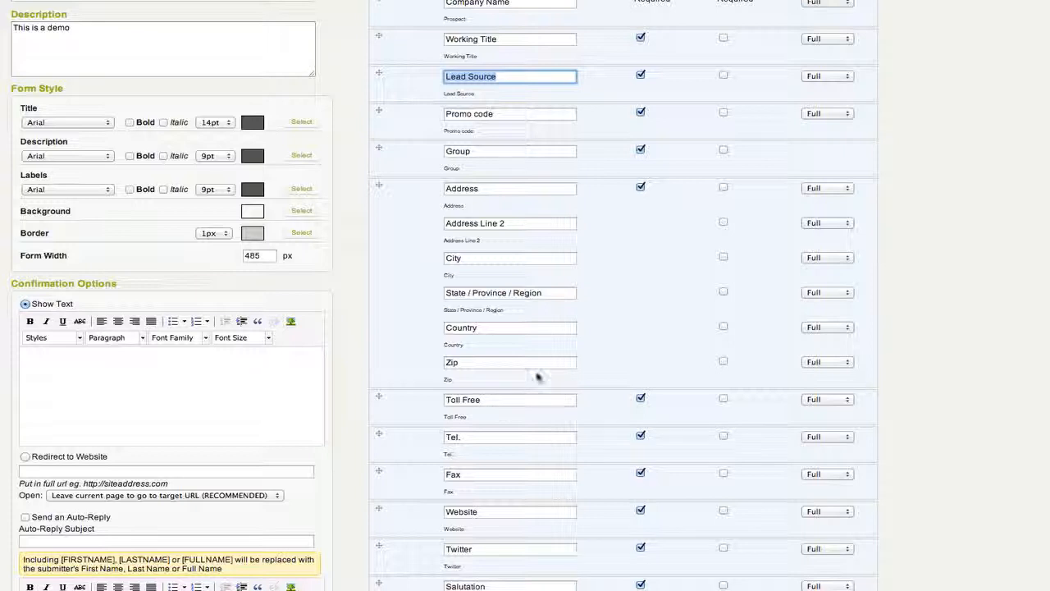
scroll(698, 246, up, 1)
scroll(697, 246, up, 2)
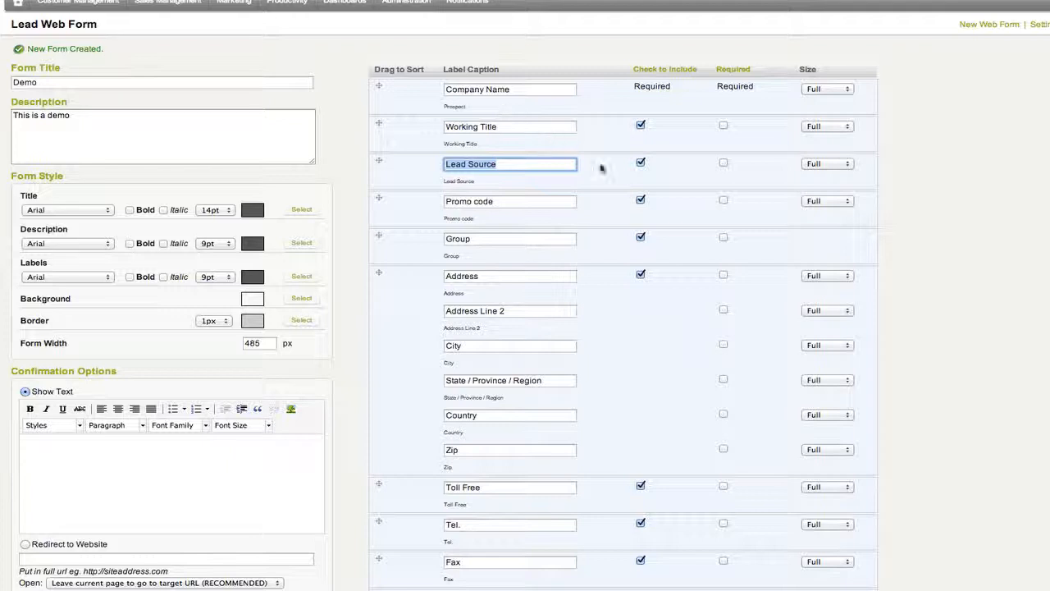
click(839, 90)
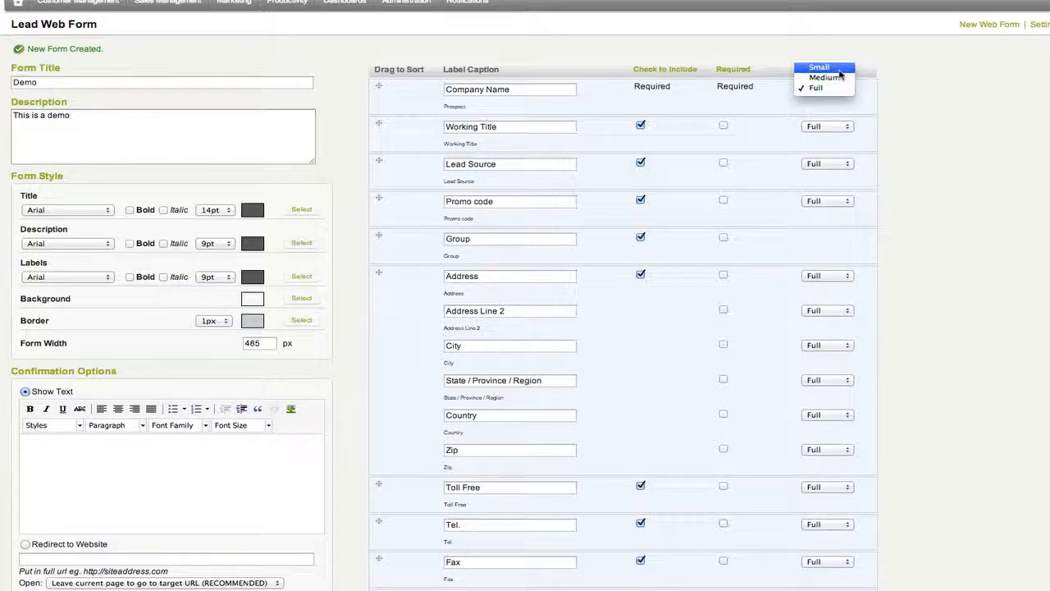
click(873, 90)
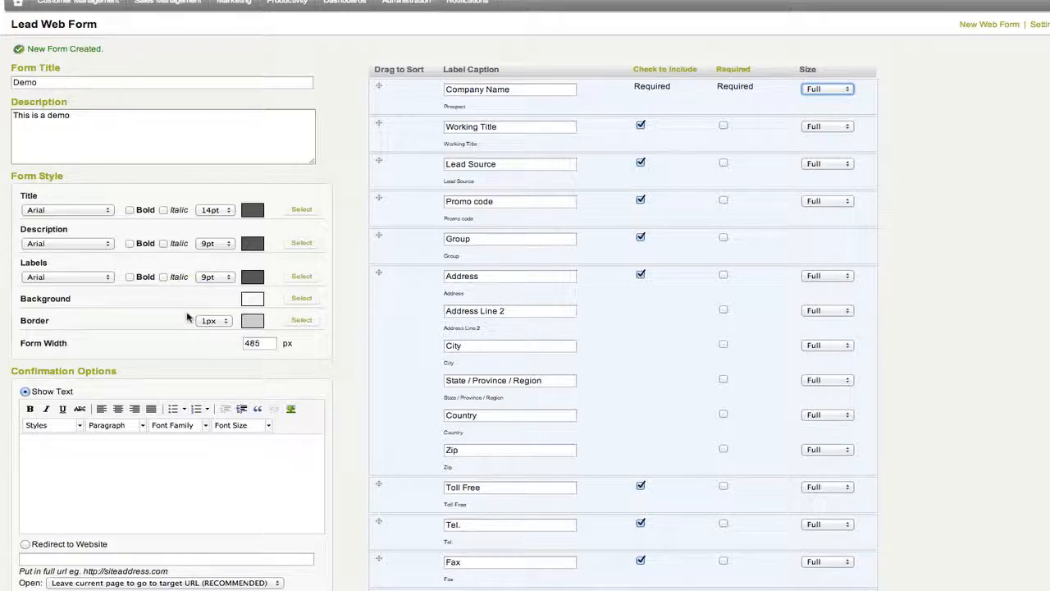
scroll(182, 355, down, 5)
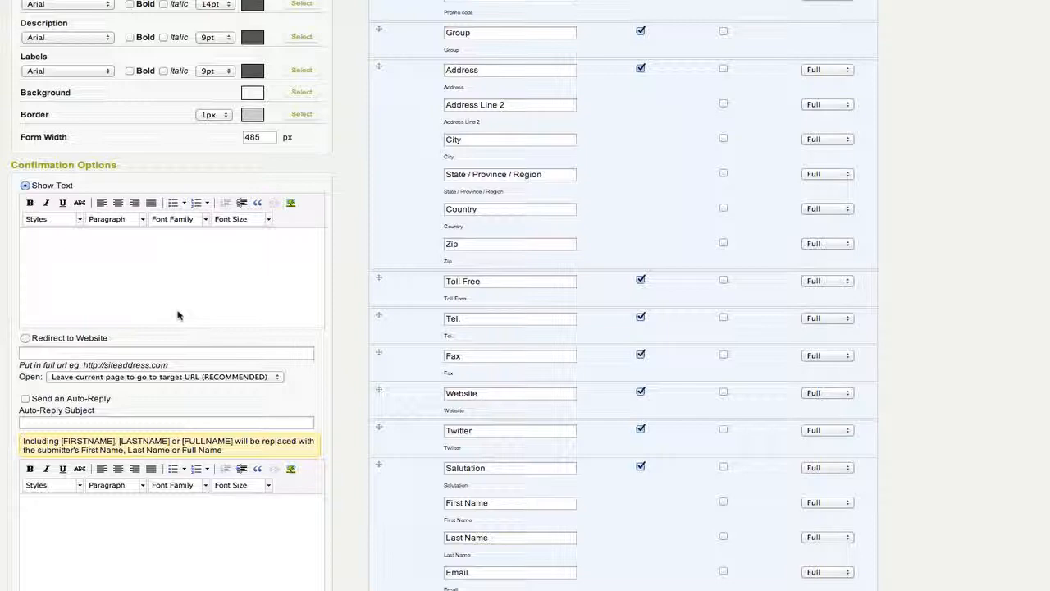
scroll(179, 312, down, 3)
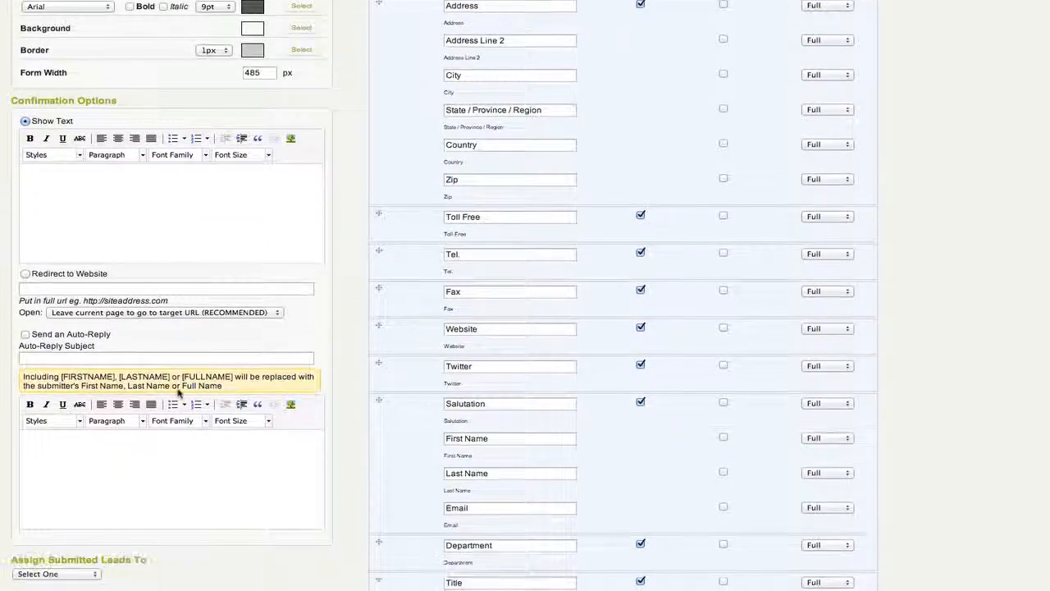
scroll(179, 393, down, 10)
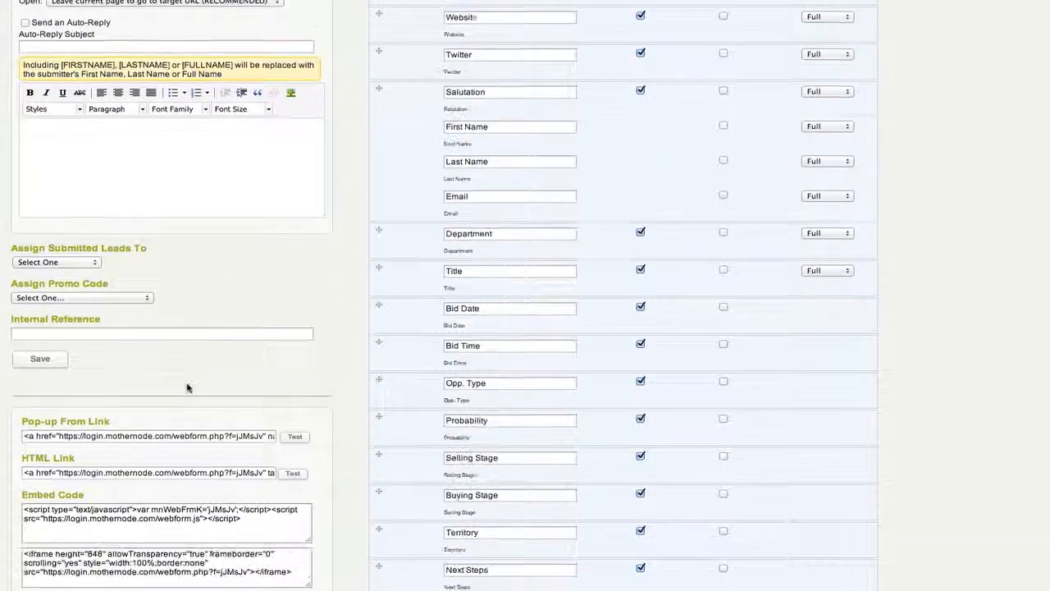
click(71, 262)
click(123, 282)
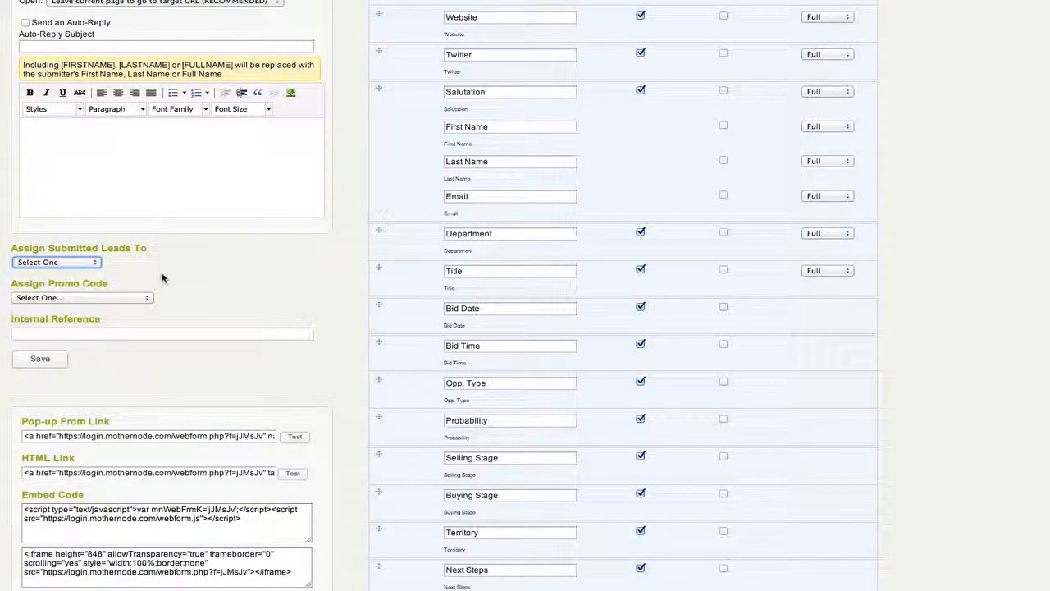
click(136, 296)
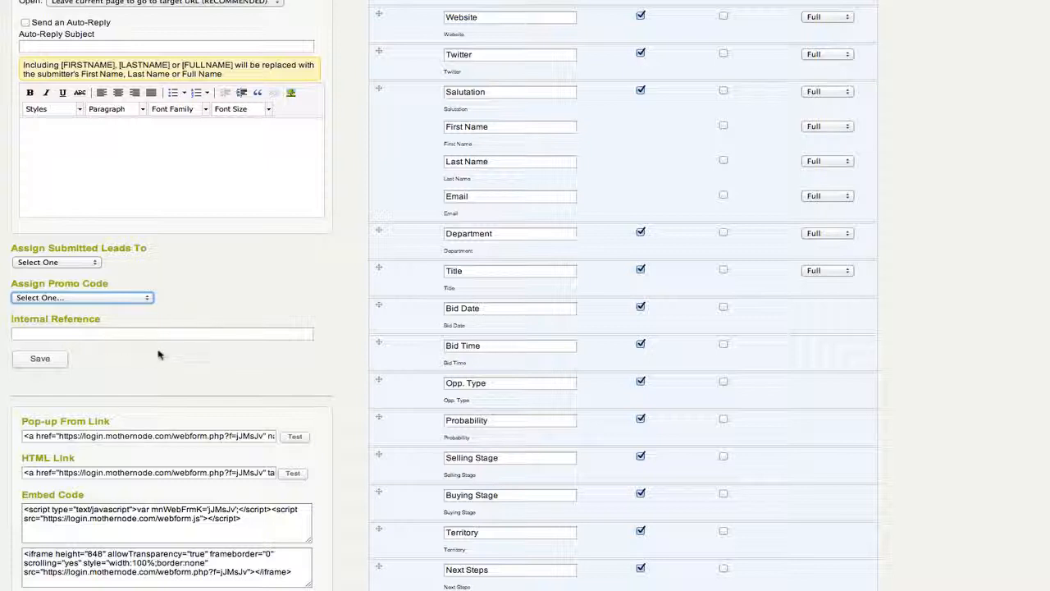
scroll(159, 355, down, 3)
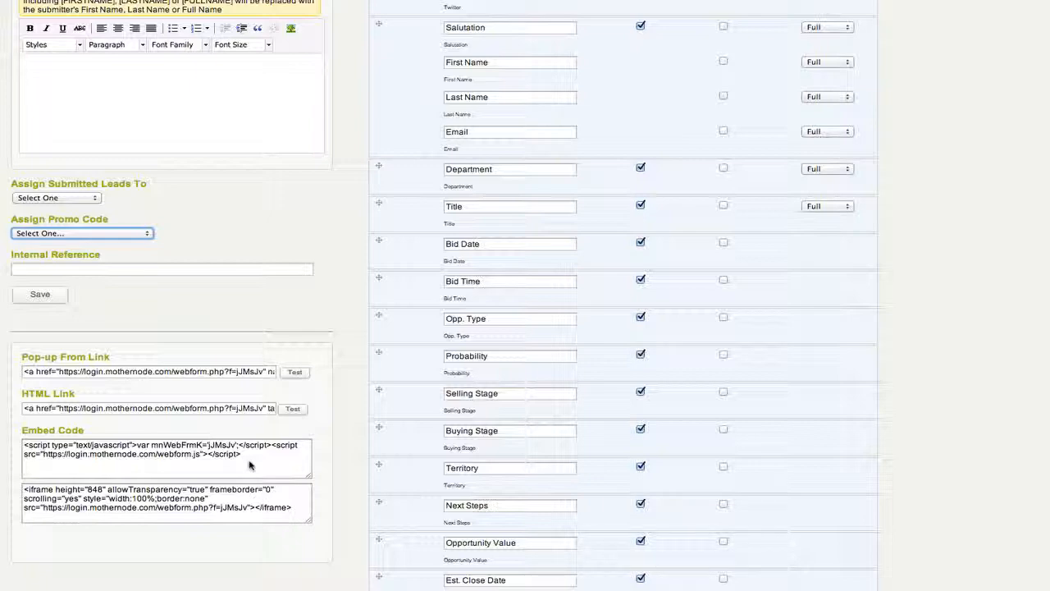
scroll(254, 465, up, 10)
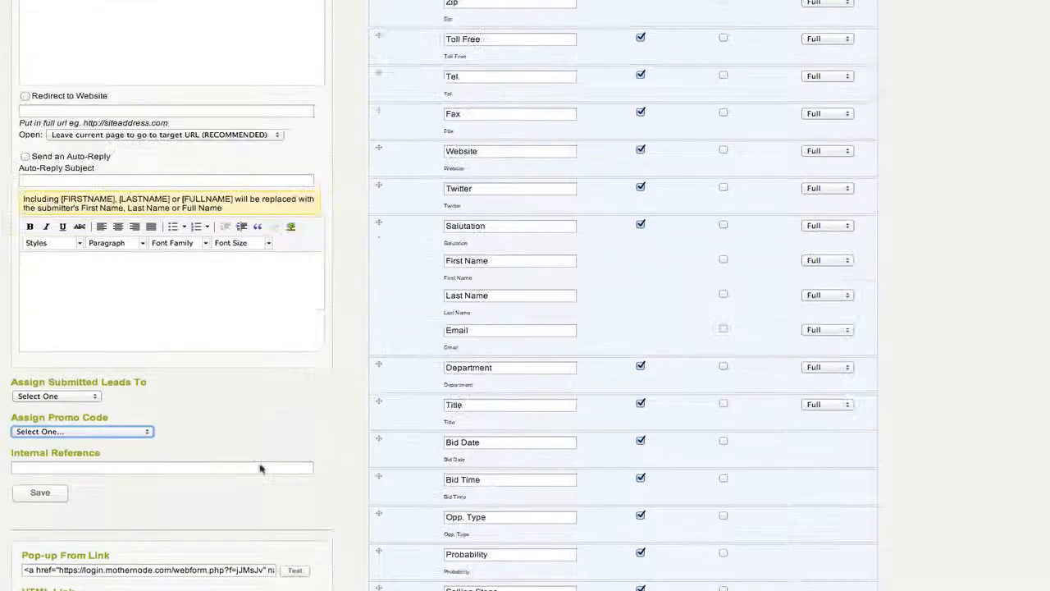
scroll(261, 469, up, 3)
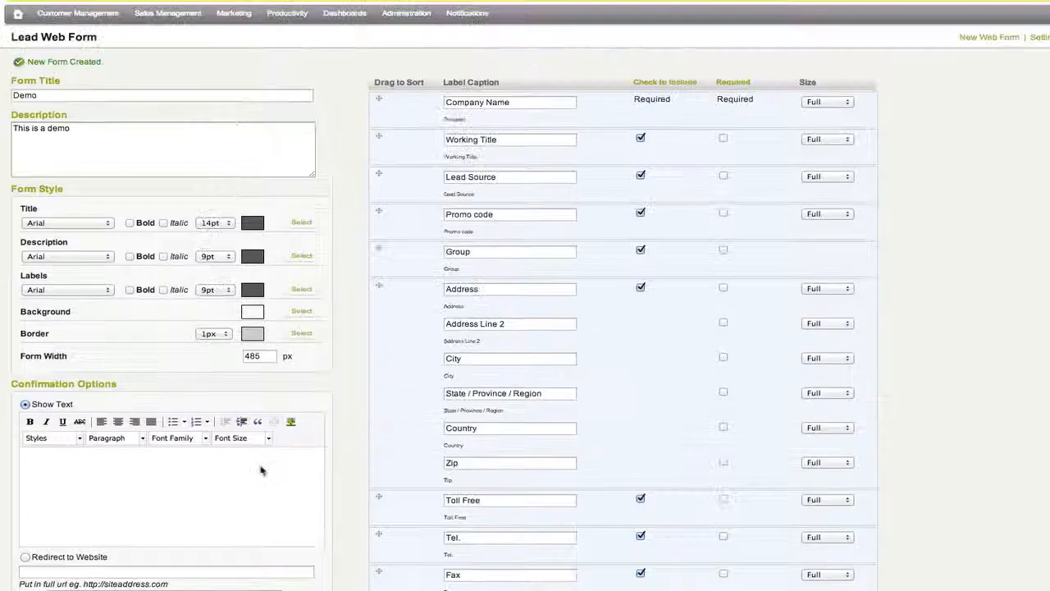
scroll(261, 469, down, 3)
Step: Save the Demo form's changes, returning to the Lead Web Form list
scroll(261, 469, down, 20)
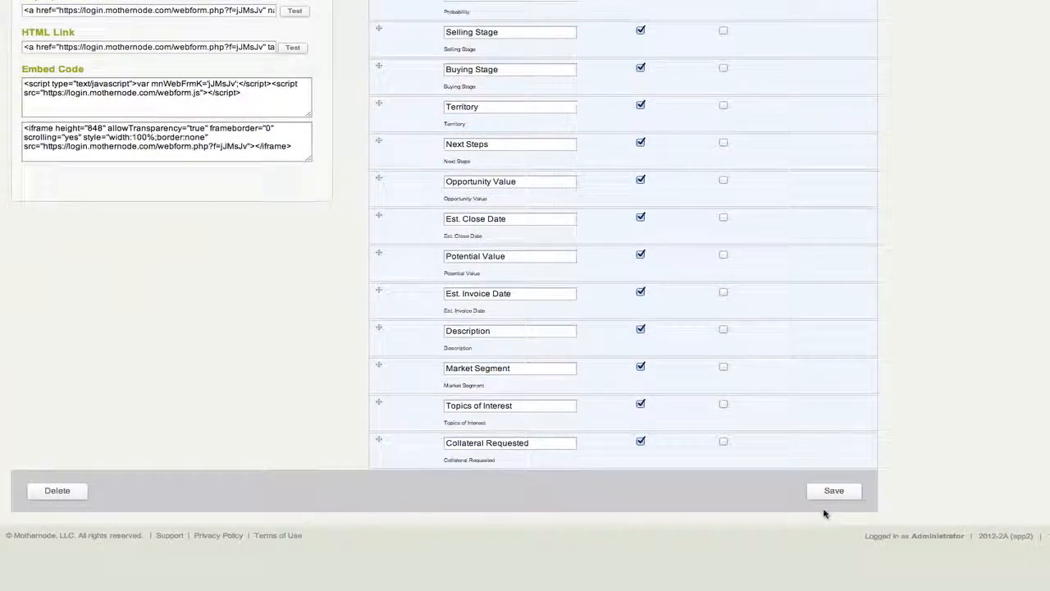
click(832, 491)
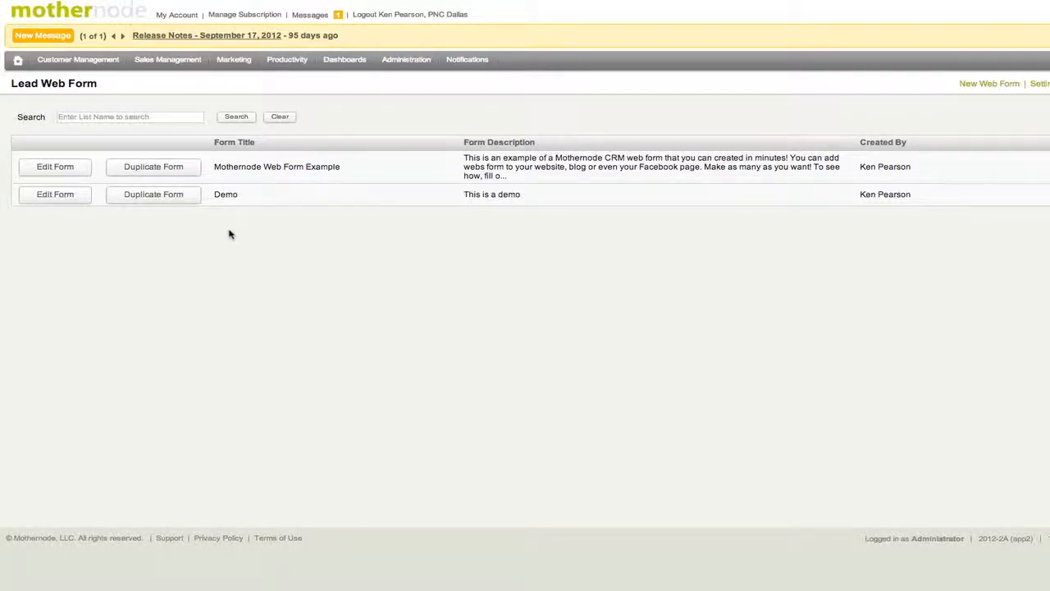
Step: Edit the Mothernode Web Form Example and place Working Title below Email, just above Promo code
click(41, 168)
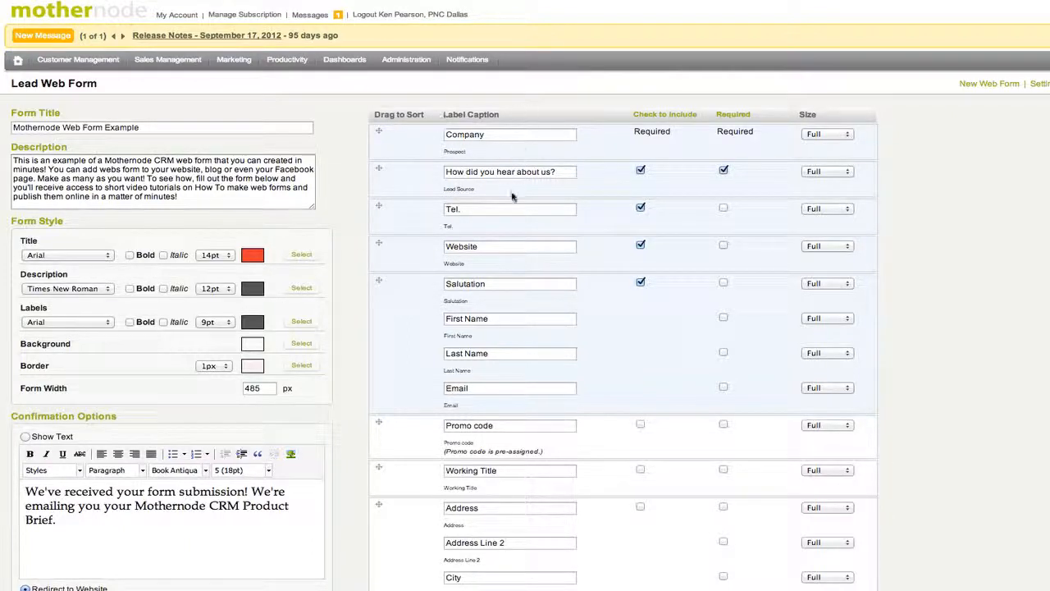
scroll(516, 221, down, 2)
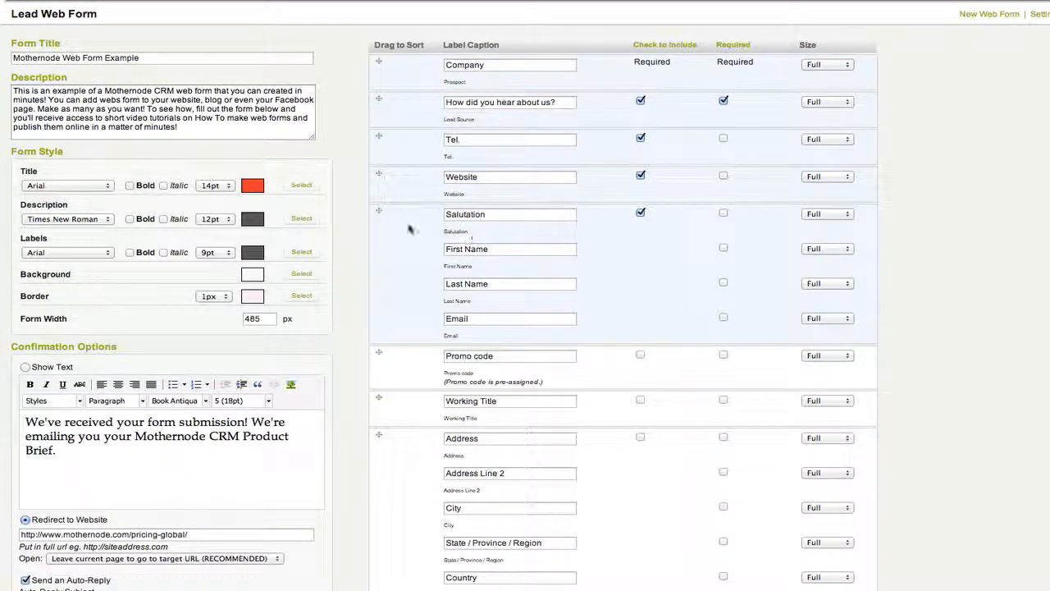
drag(398, 379, 425, 426)
drag(416, 399, 417, 375)
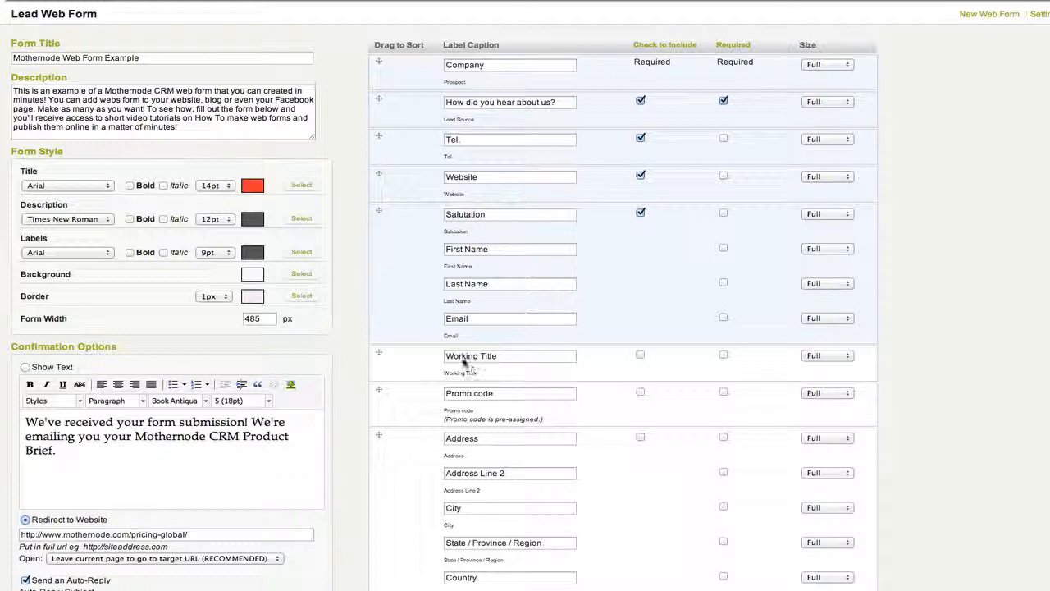
drag(435, 367, 429, 199)
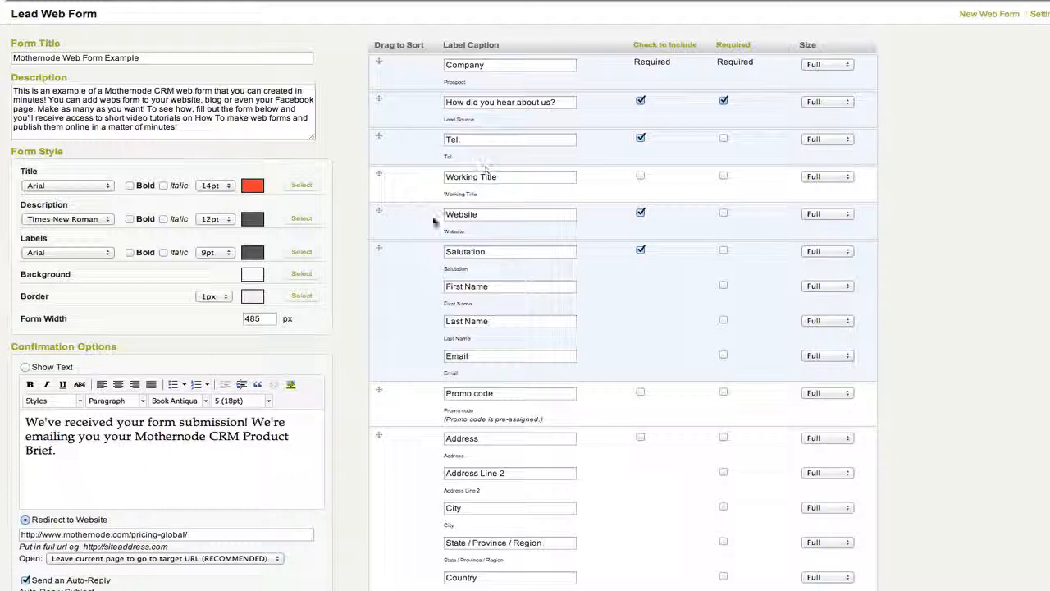
drag(405, 191, 399, 359)
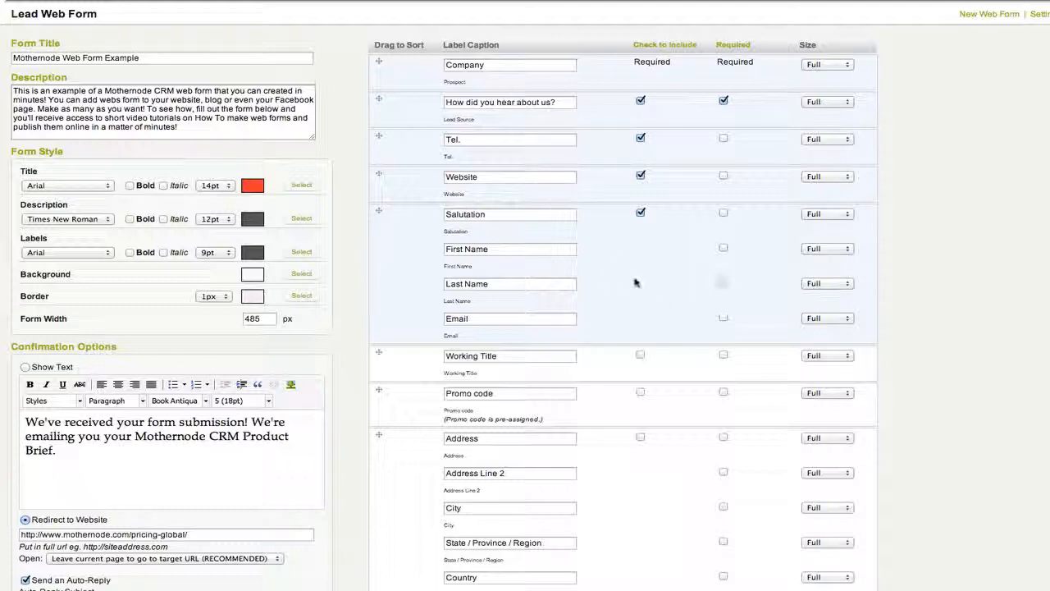
scroll(481, 253, down, 10)
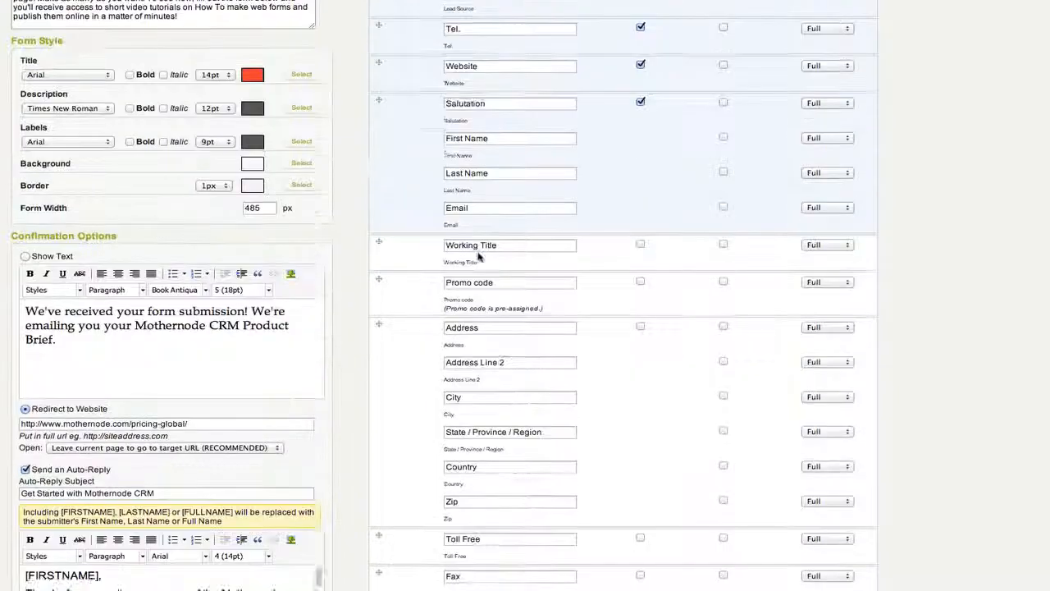
scroll(481, 256, down, 7)
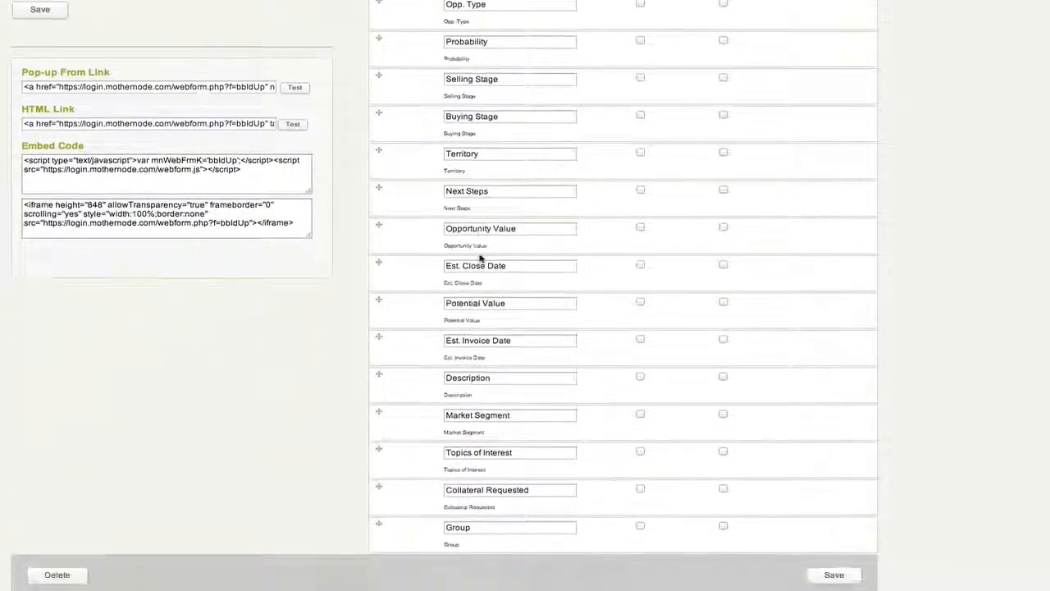
scroll(480, 265, up, 3)
scroll(481, 265, up, 15)
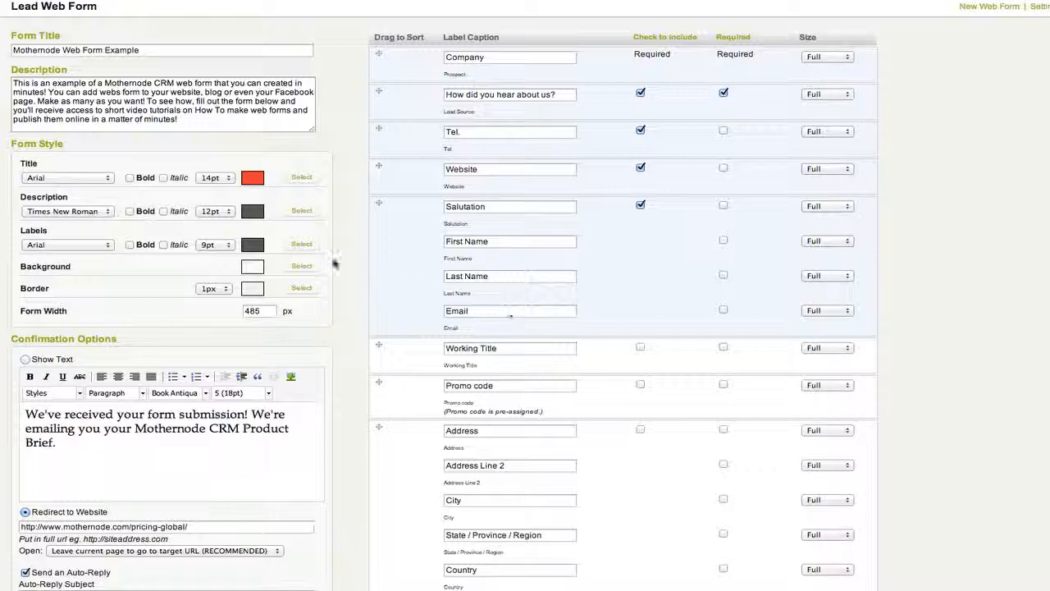
click(146, 120)
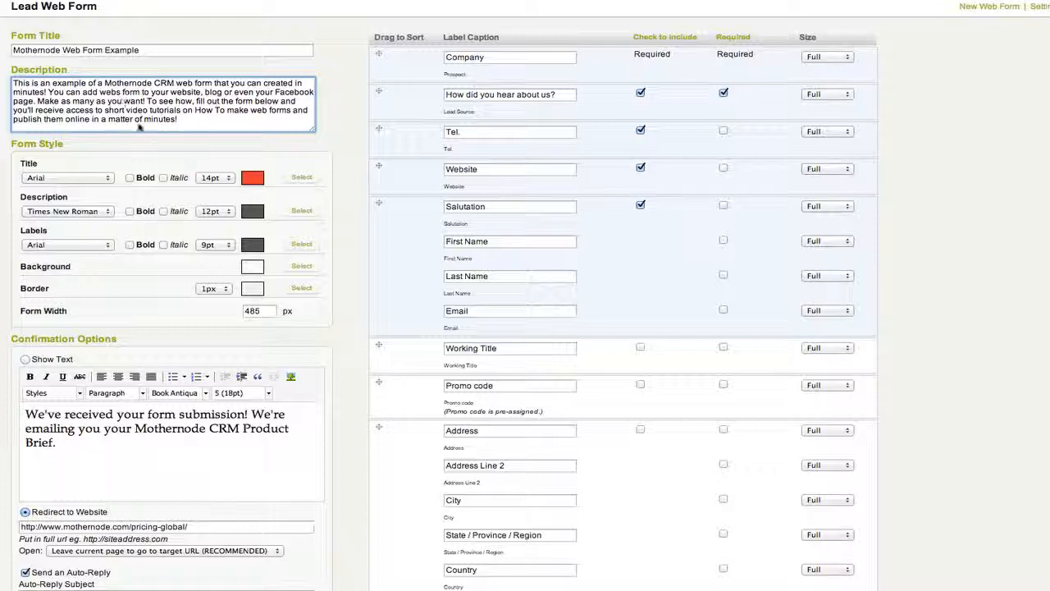
scroll(139, 128, down, 1)
scroll(139, 128, down, 1)
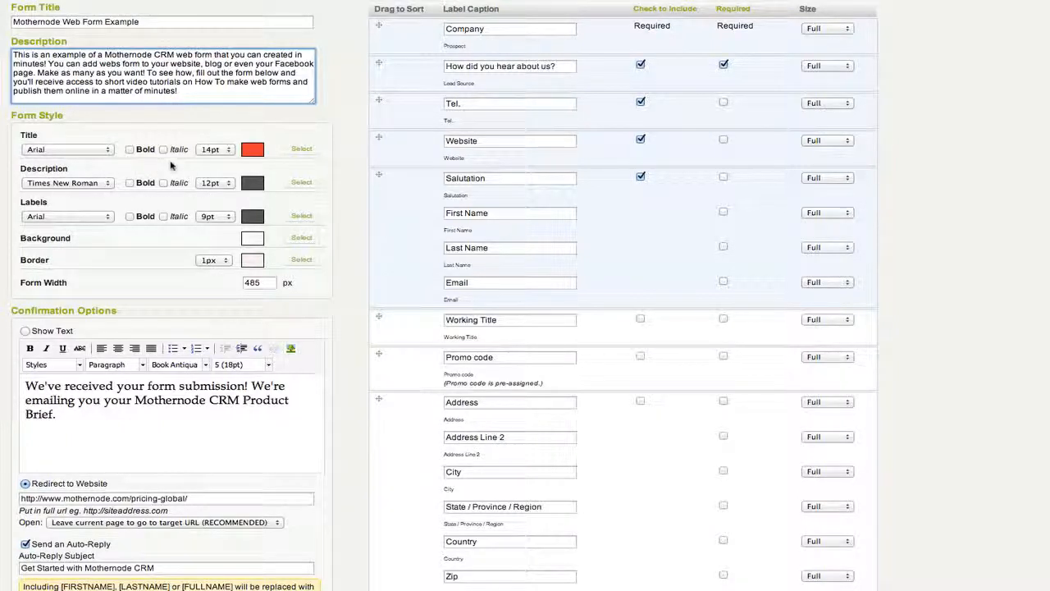
click(81, 148)
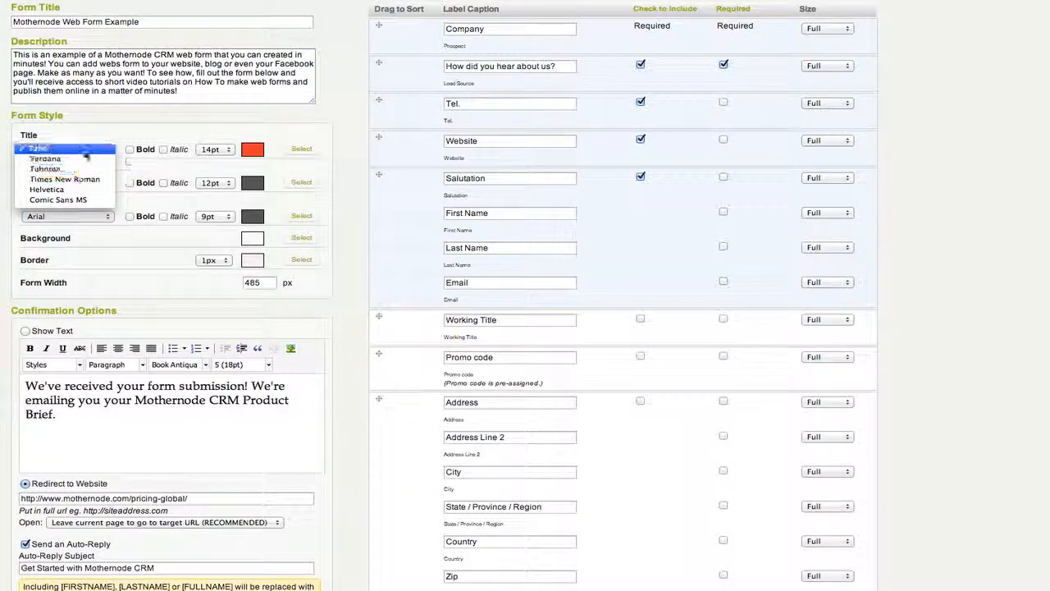
click(41, 149)
click(215, 149)
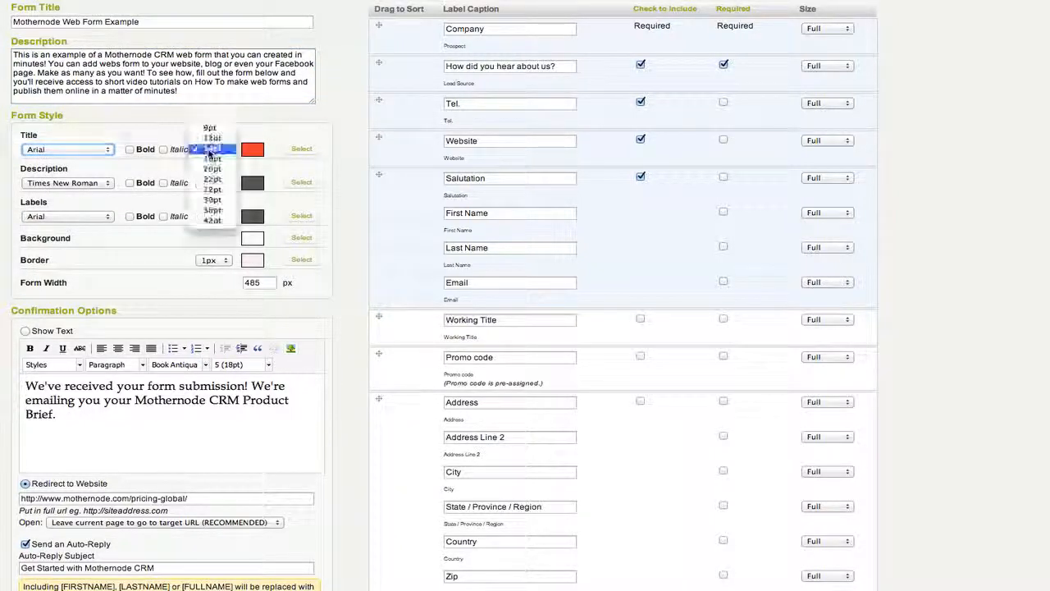
click(164, 131)
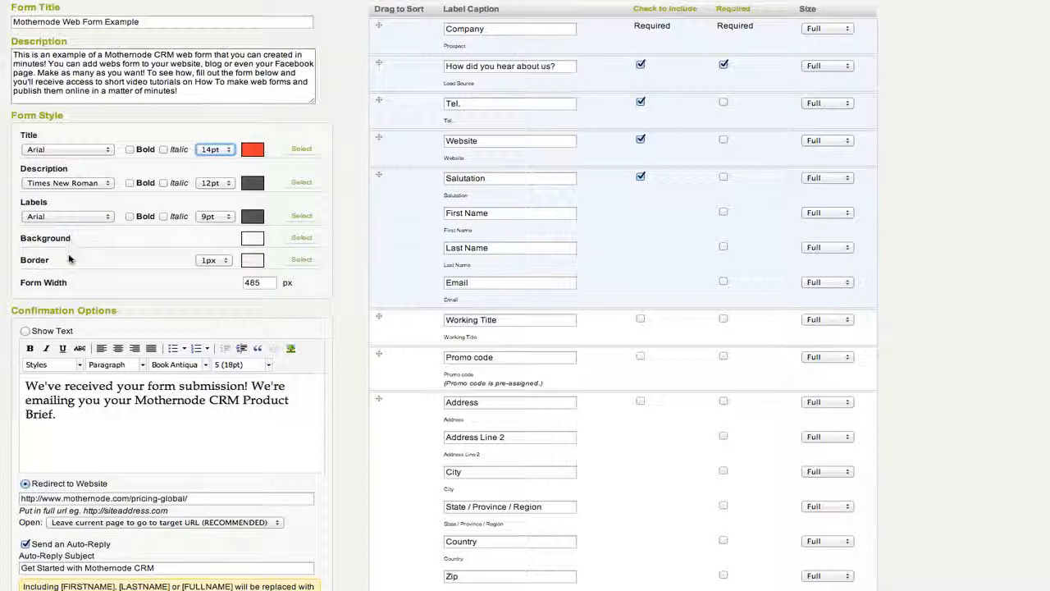
Step: Set the form background colour to white (#ffffff)
click(304, 238)
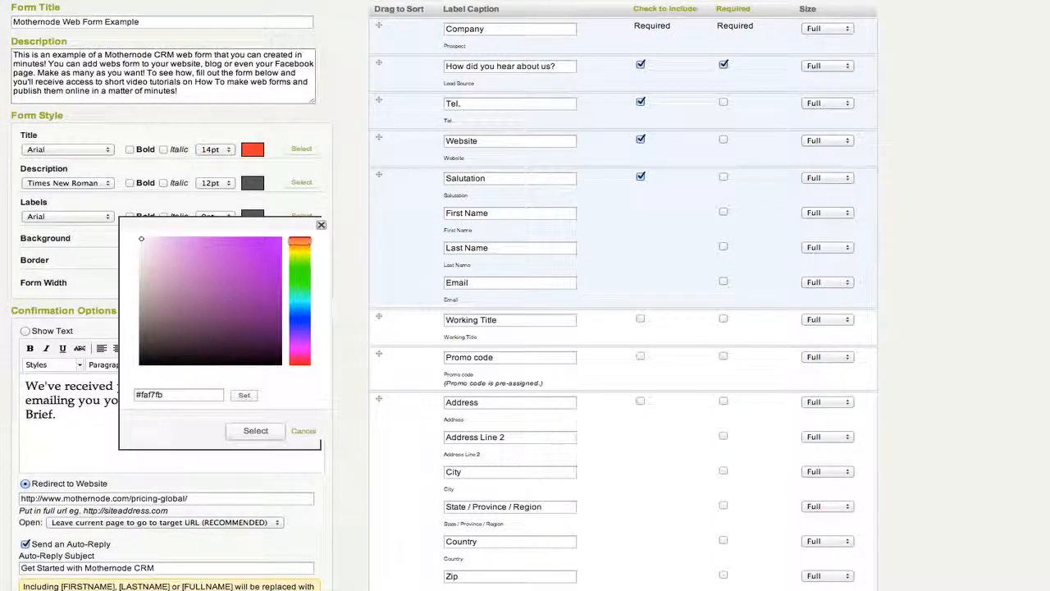
drag(188, 398, 143, 396)
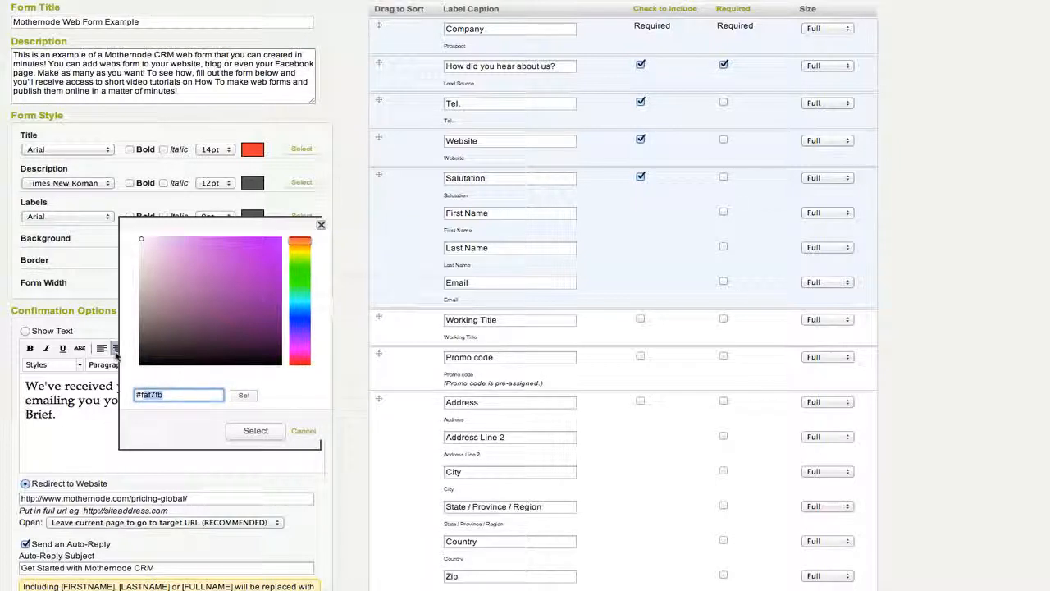
text(#ff)
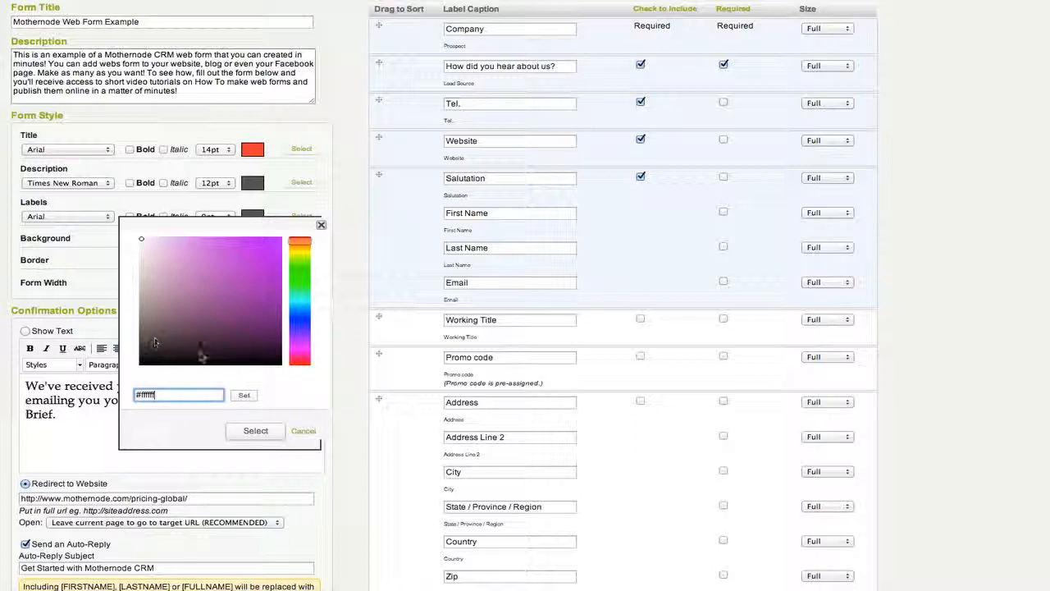
click(246, 396)
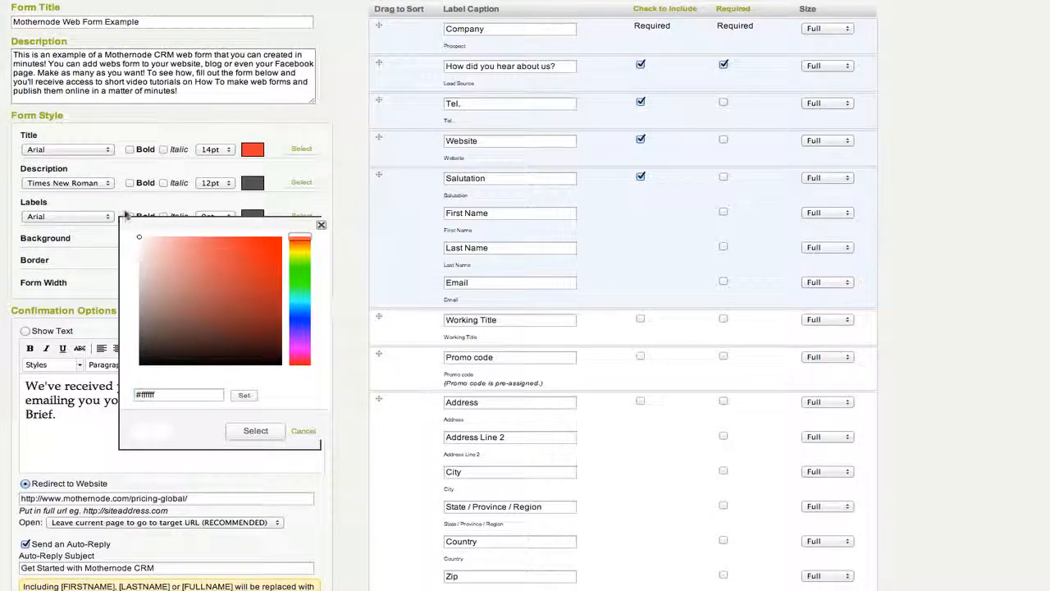
click(249, 431)
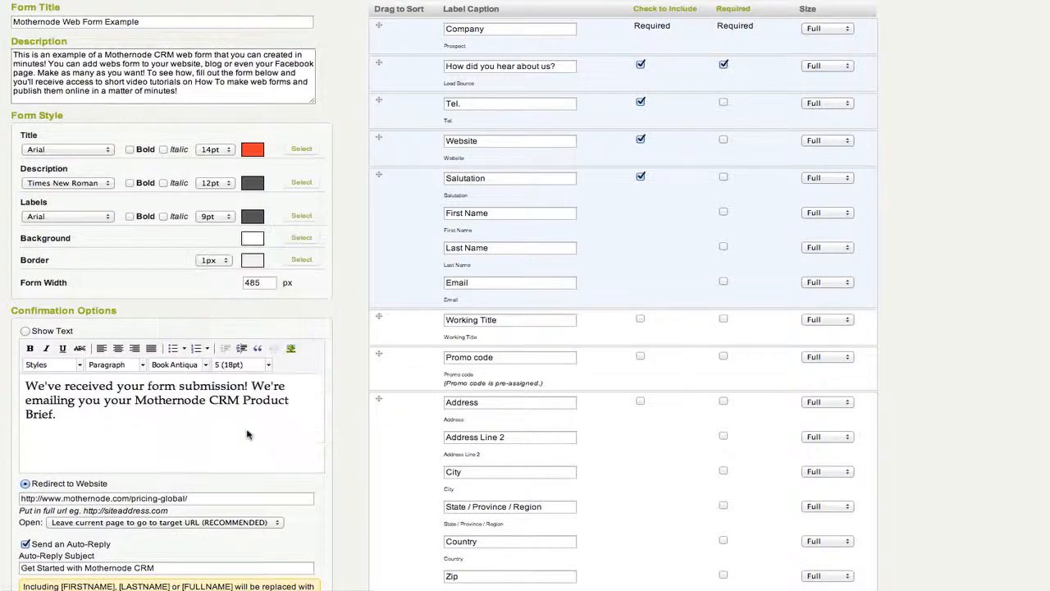
Step: Keep the border width at 1px and set the border colour to white (#ffffff)
click(215, 261)
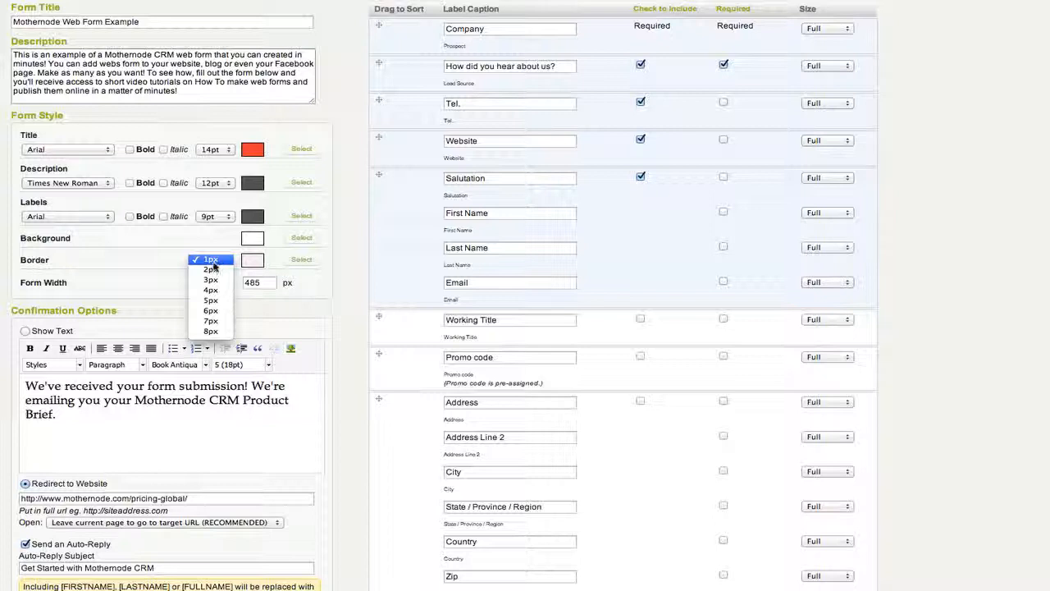
click(181, 254)
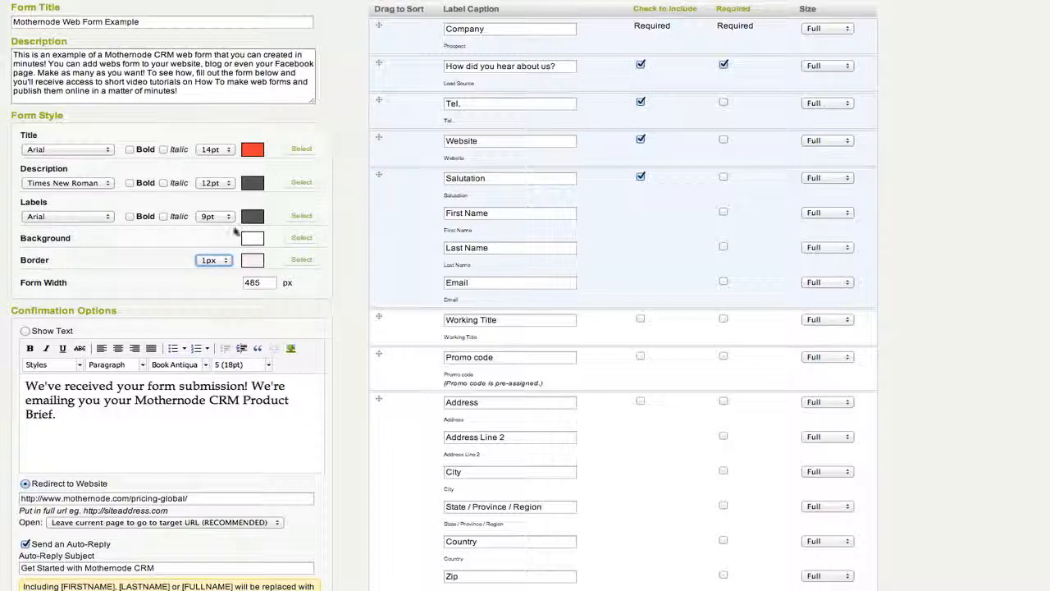
click(213, 261)
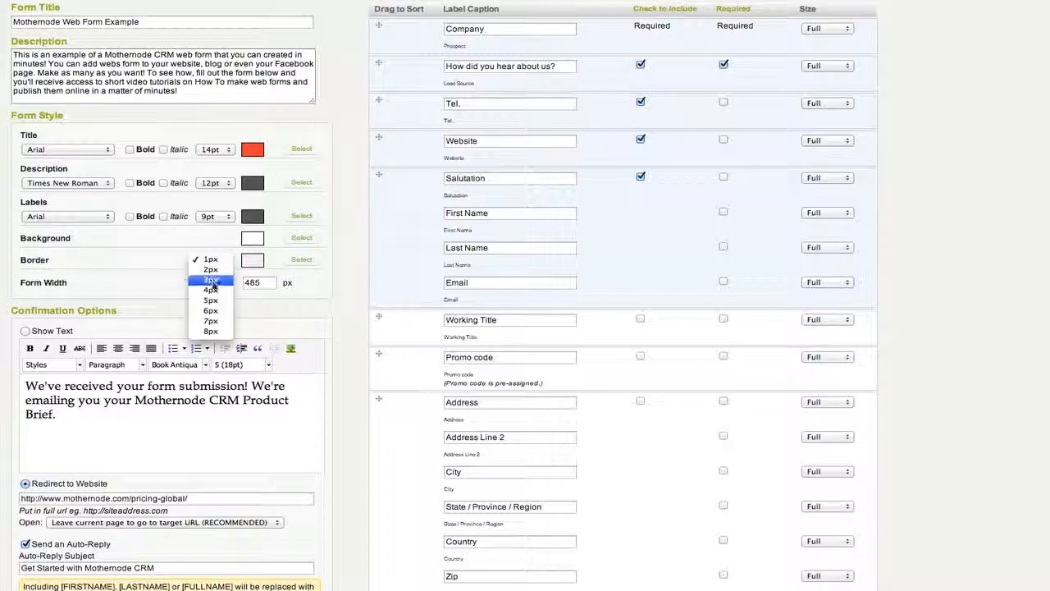
click(141, 280)
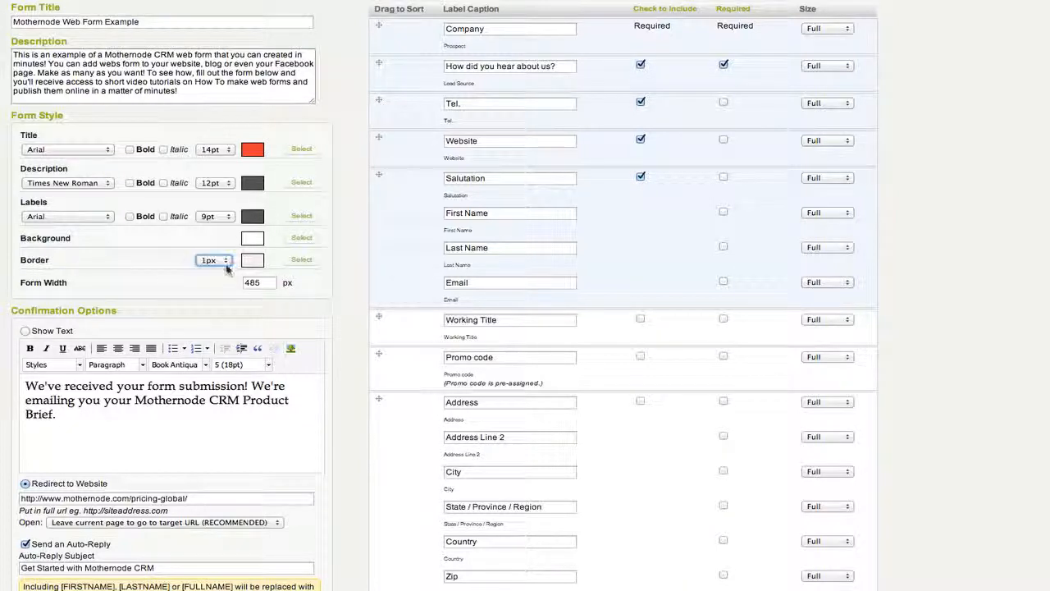
click(303, 261)
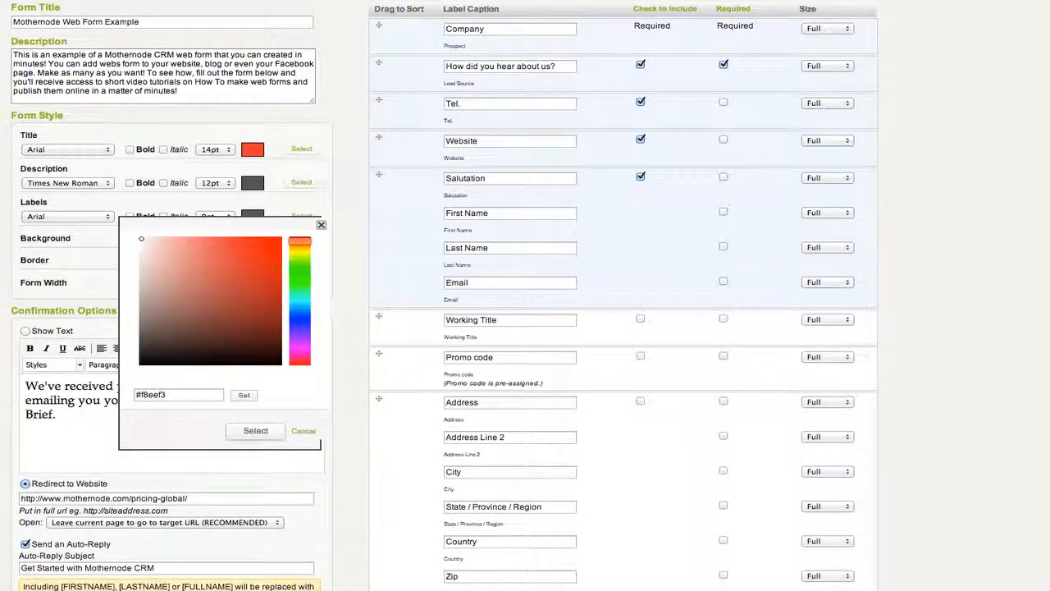
drag(173, 395, 144, 396)
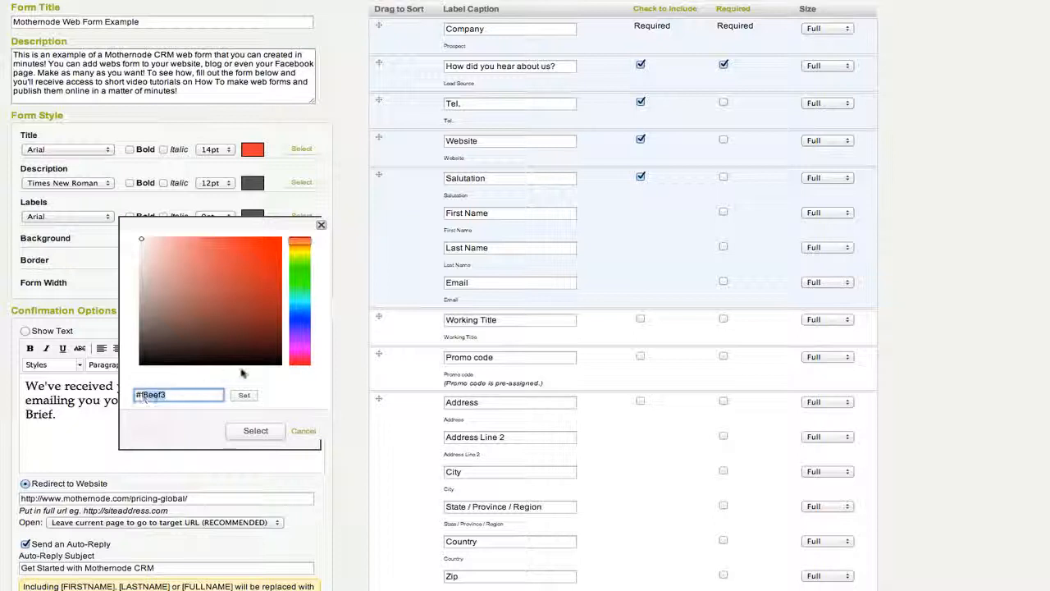
text(ffffff)
click(244, 394)
click(255, 432)
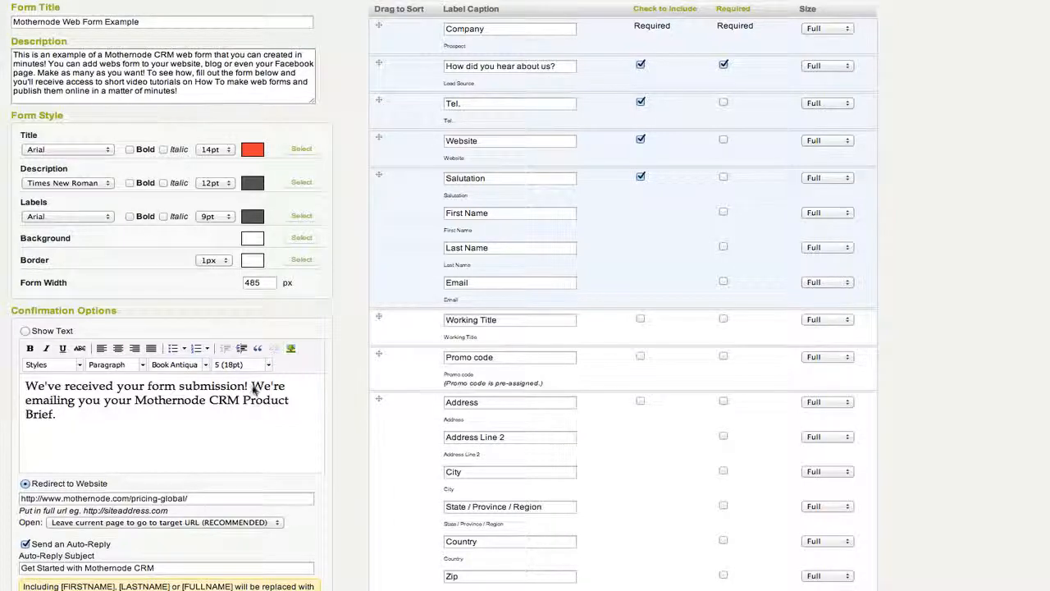
Step: Set Confirmation Options to Show Text after submission instead of redirecting
scroll(253, 387, down, 2)
scroll(253, 388, down, 5)
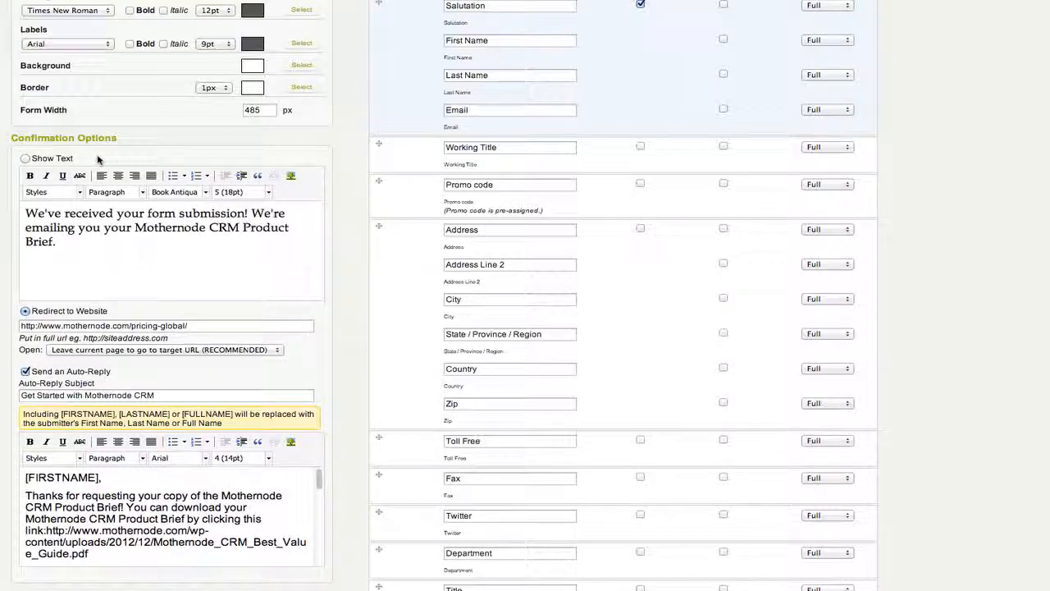
click(26, 159)
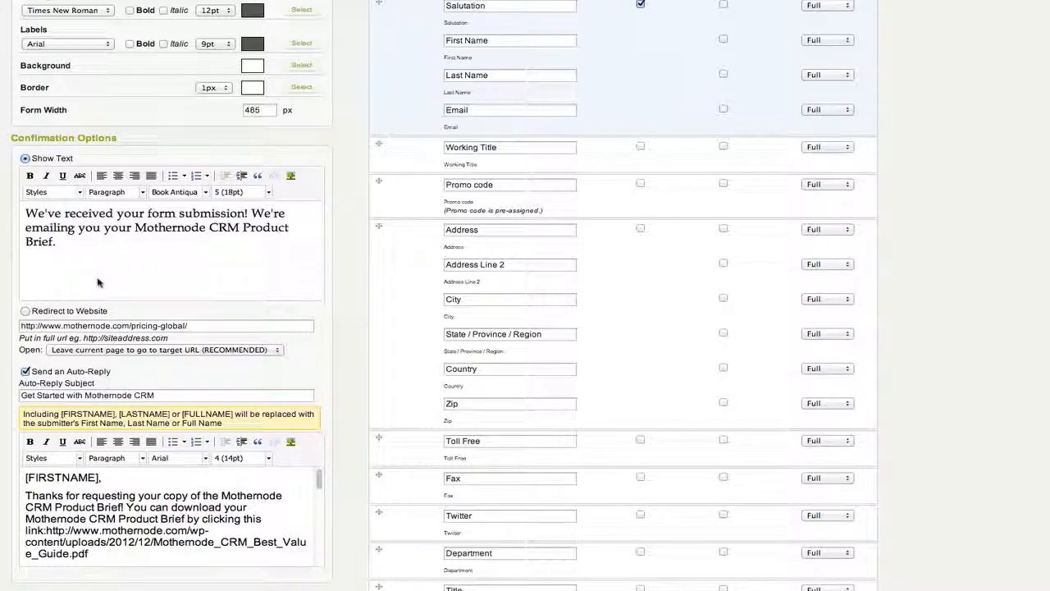
Step: Select Redirect to Website so submitters go to the mothernode.com pricing-global page
click(26, 312)
click(226, 350)
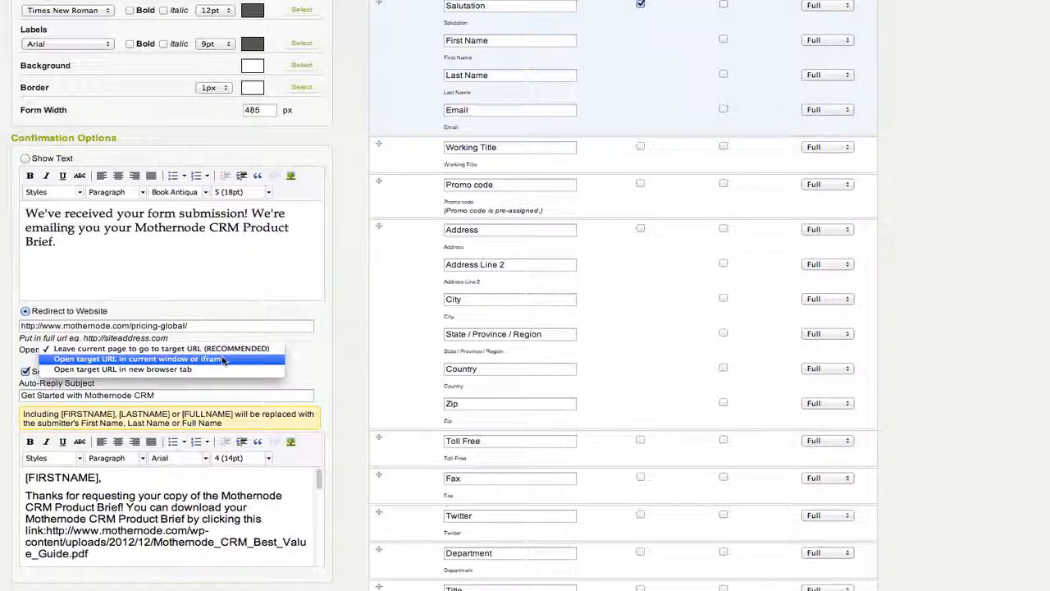
click(264, 349)
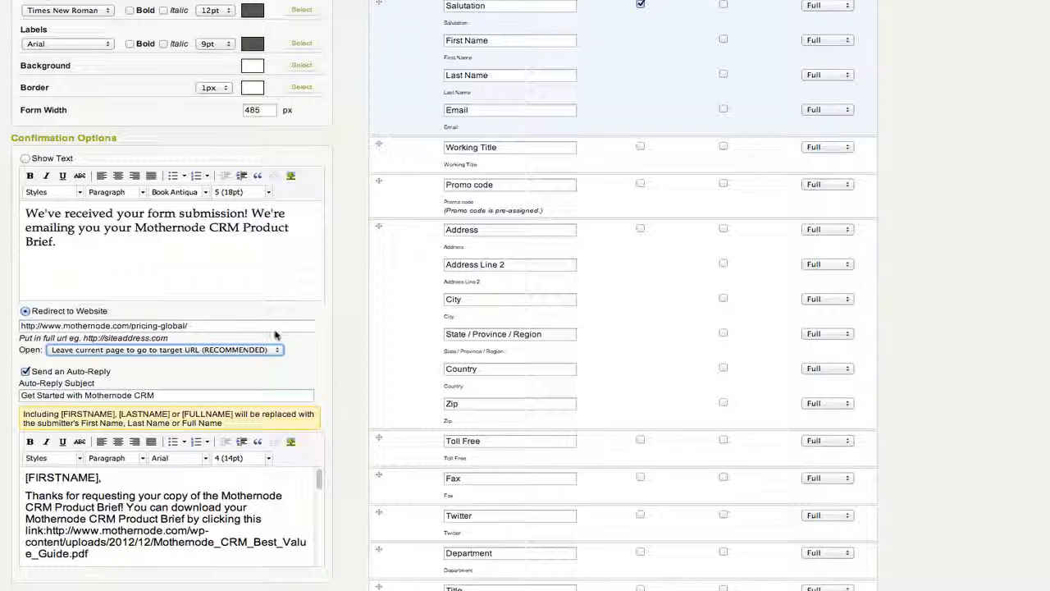
click(246, 350)
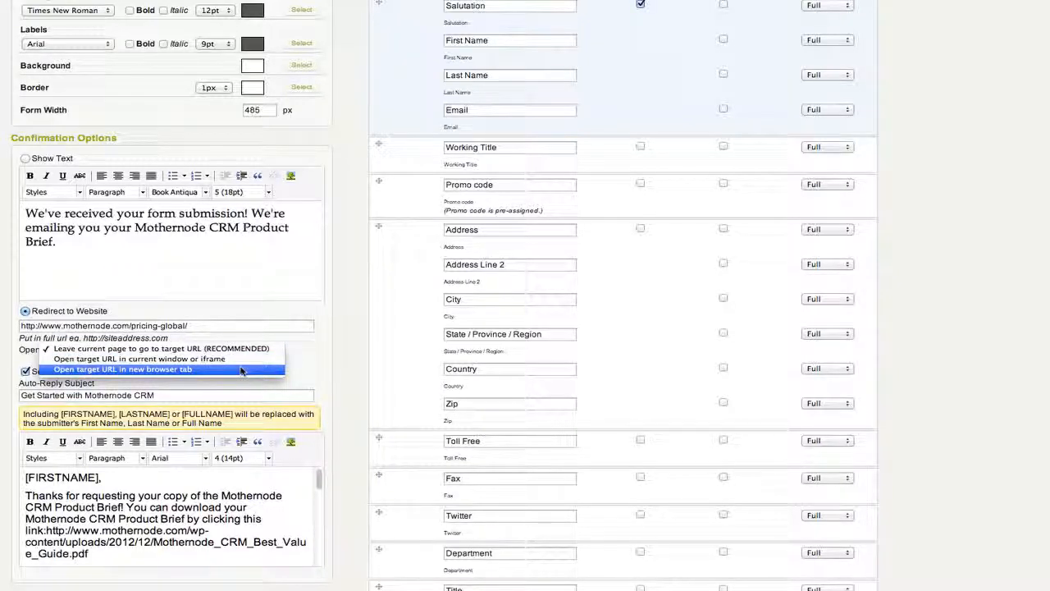
click(318, 362)
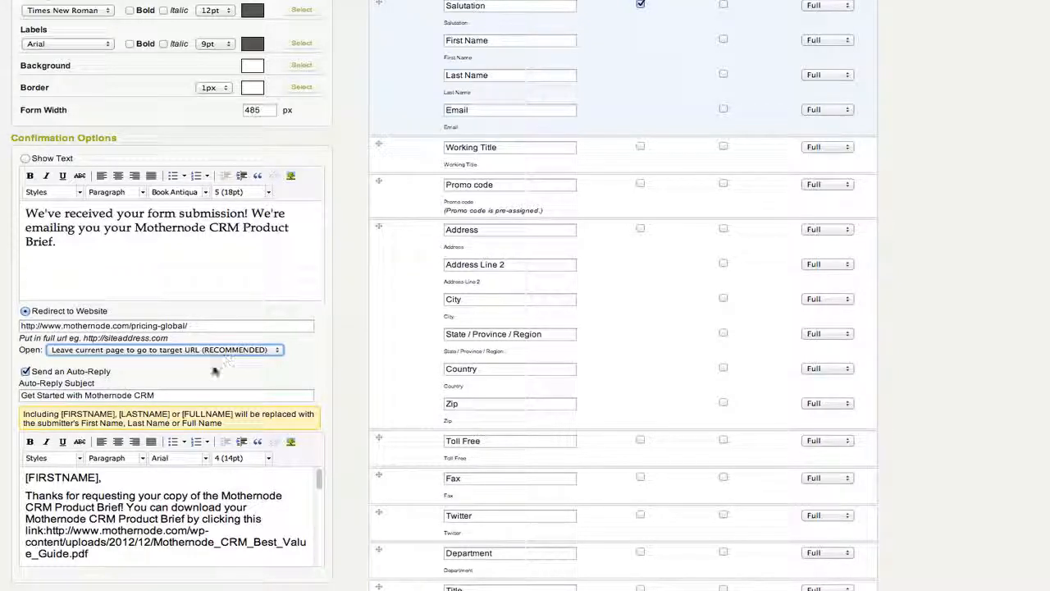
scroll(213, 369, down, 2)
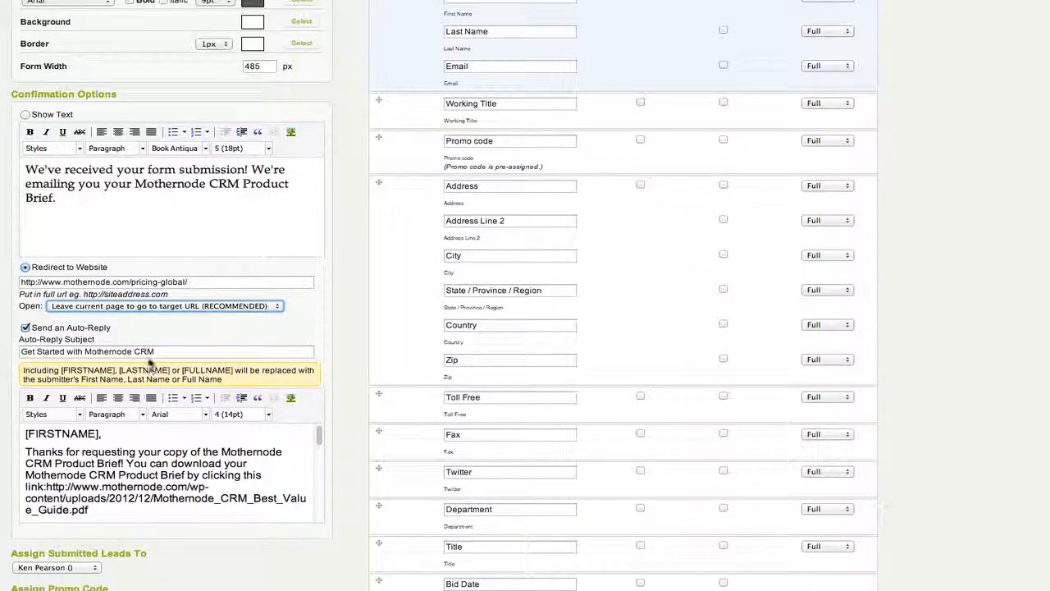
scroll(150, 362, down, 1)
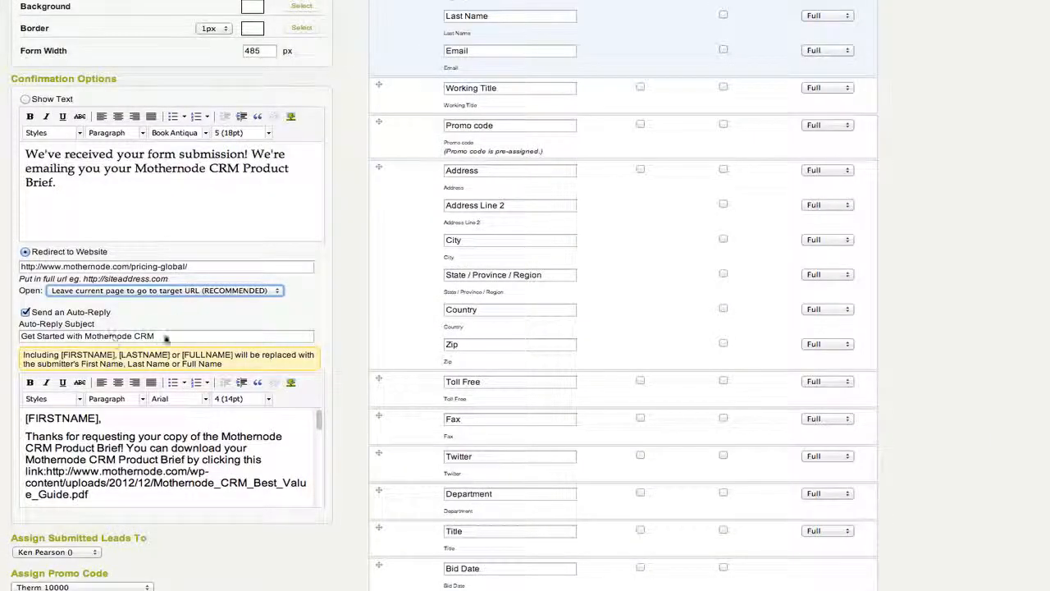
click(166, 338)
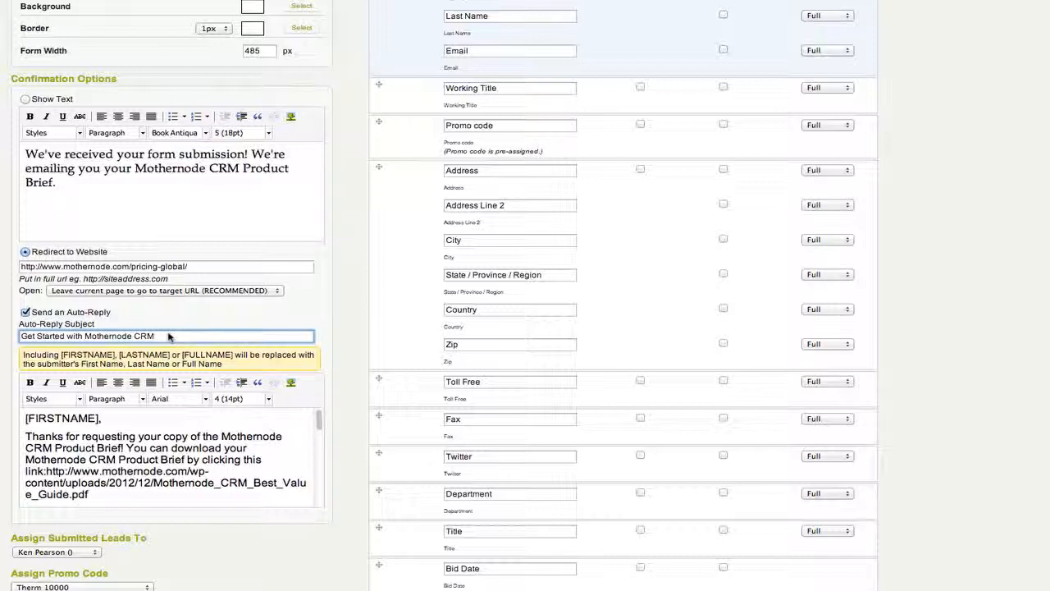
scroll(246, 374, down, 1)
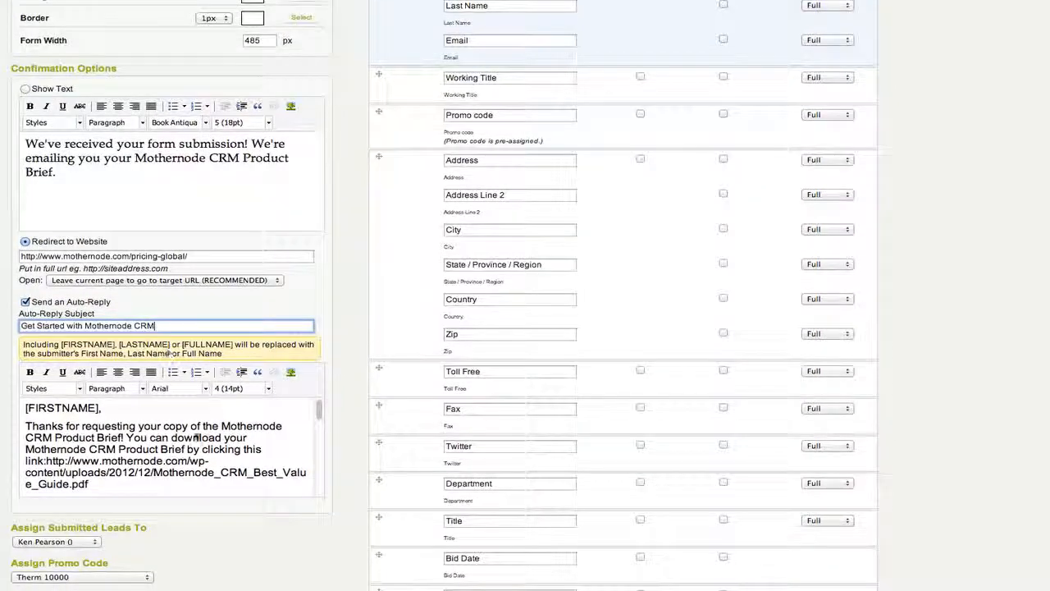
click(321, 407)
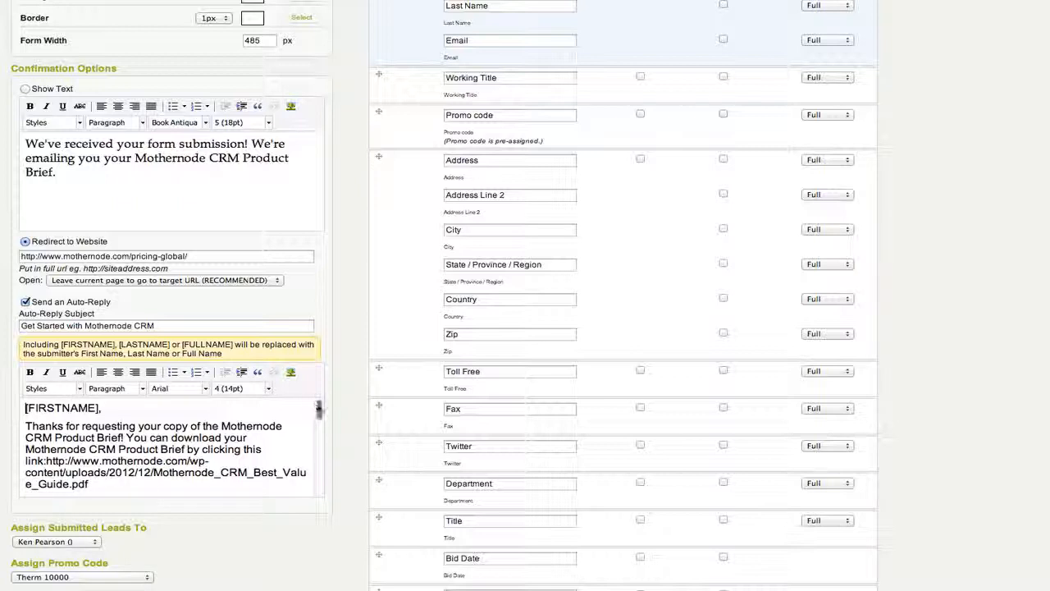
mouse_move(318, 408)
mouse_down()
mouse_move(309, 484)
mouse_move(313, 408)
mouse_up()
scroll(143, 476, down, 3)
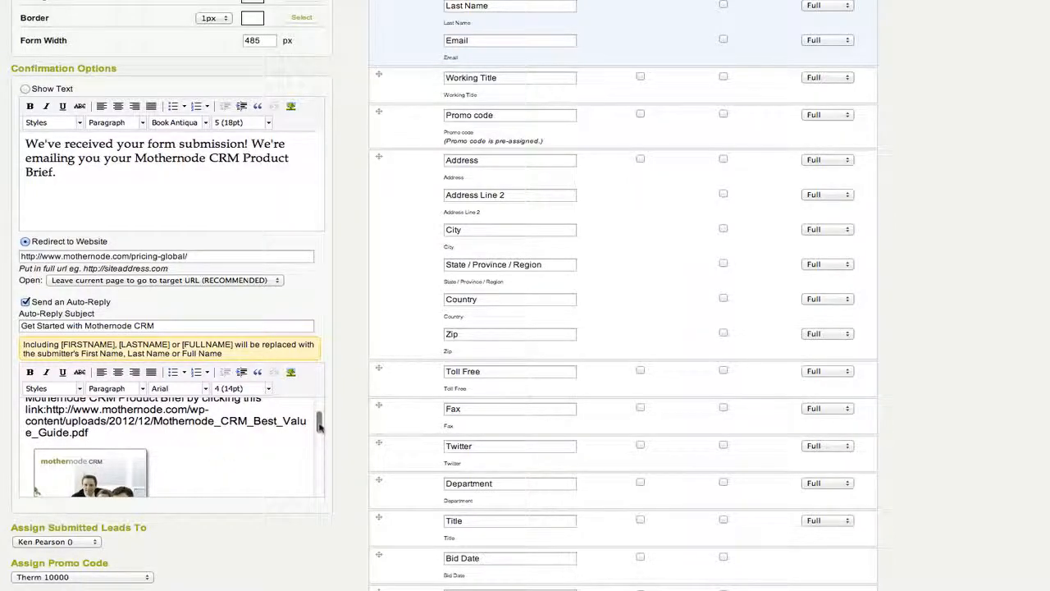
drag(319, 420, 310, 484)
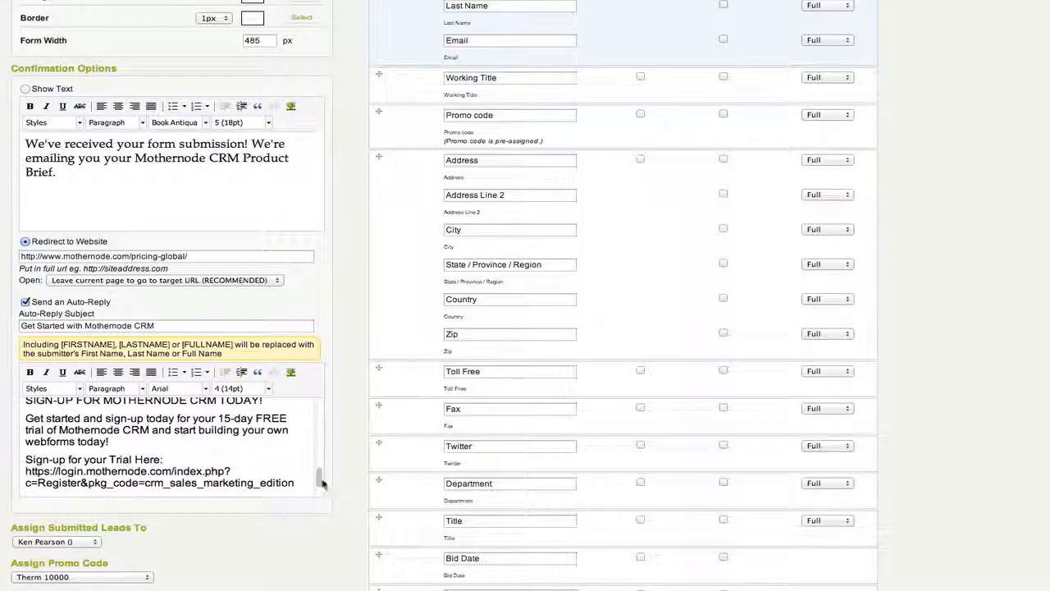
drag(320, 479, 319, 408)
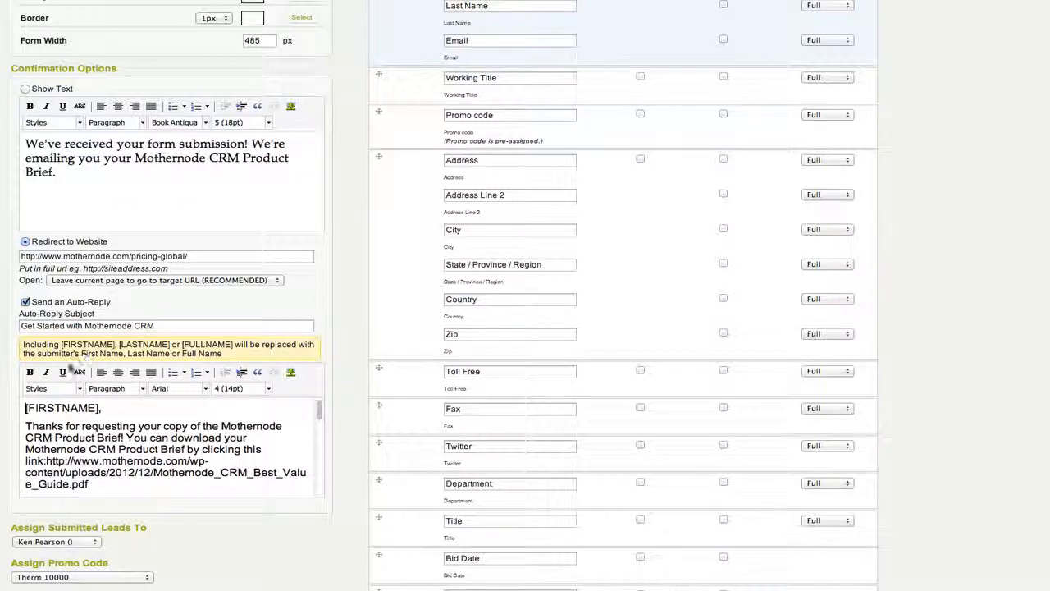
click(107, 410)
scroll(318, 415, down, 2)
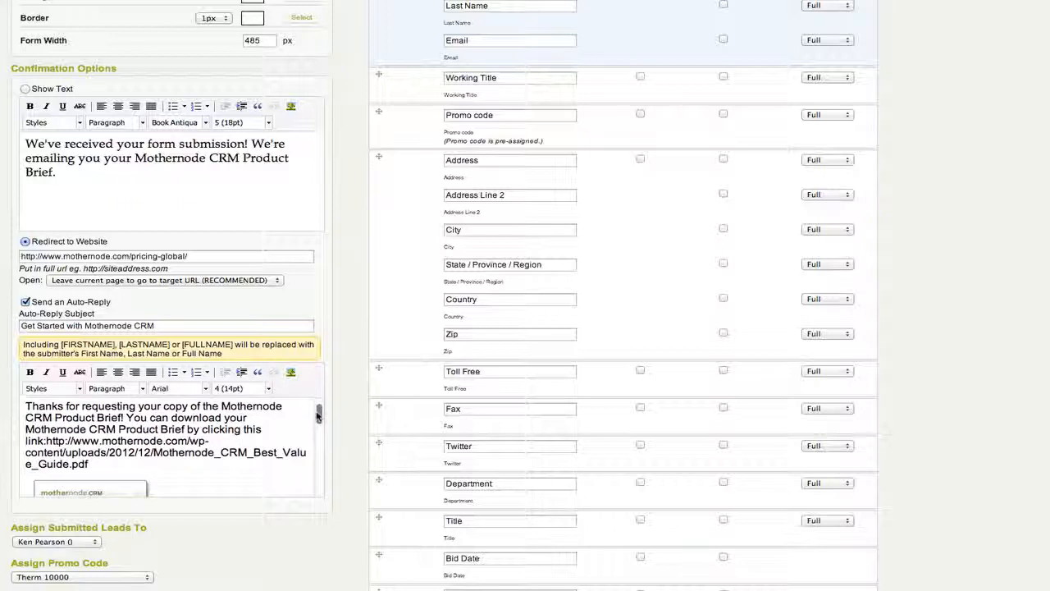
scroll(319, 418, down, 2)
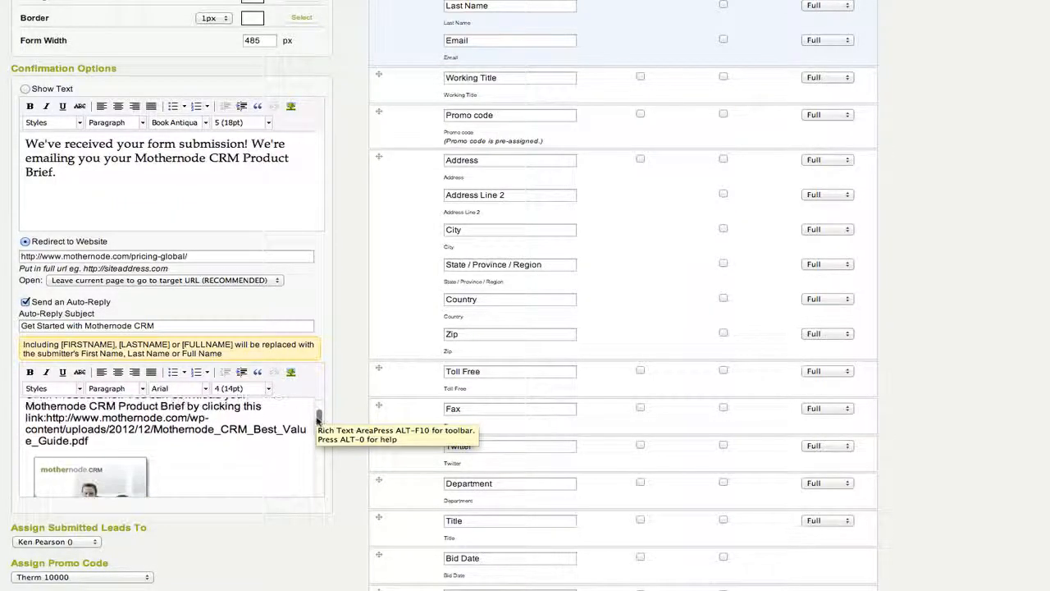
scroll(319, 414, down, 3)
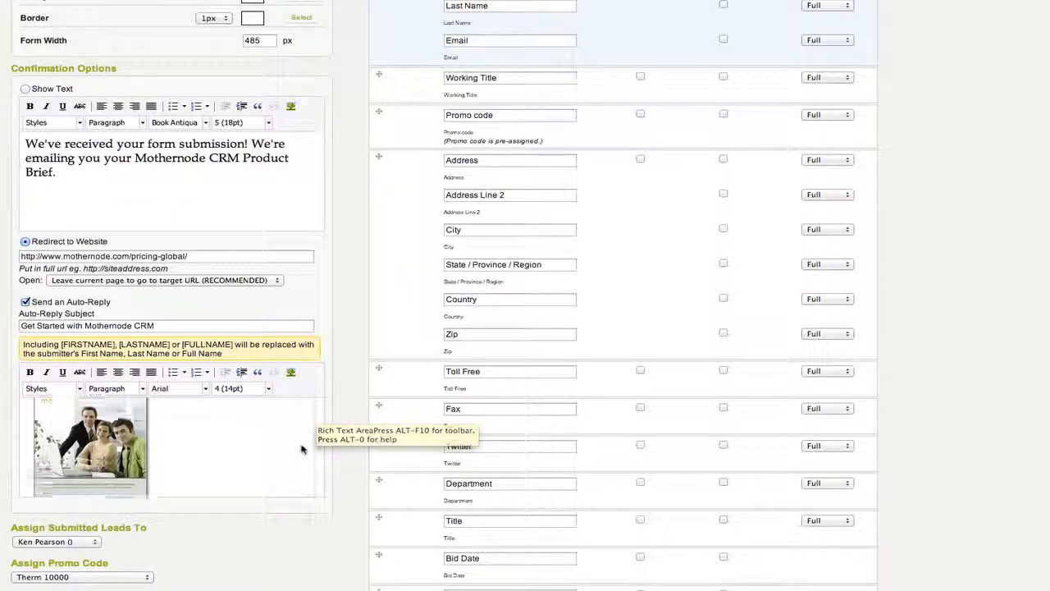
scroll(301, 448, down, 10)
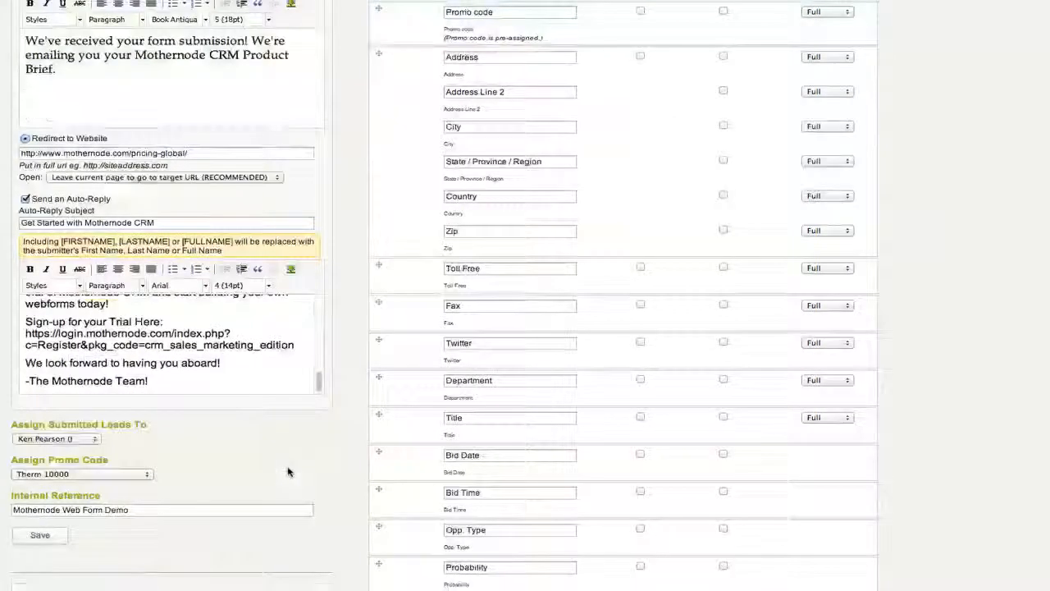
scroll(287, 472, down, 2)
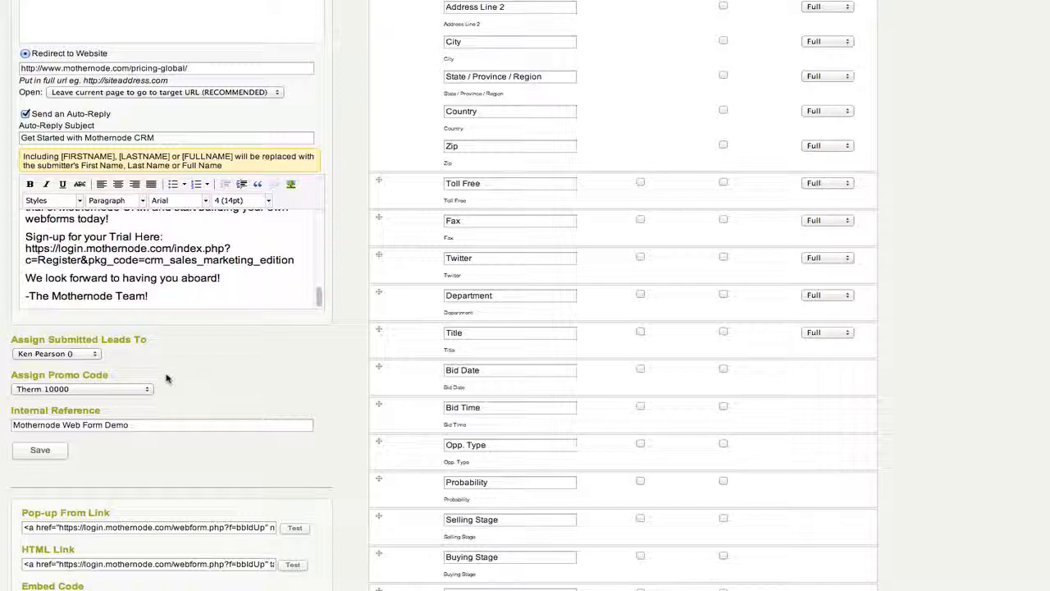
scroll(172, 386, up, 1)
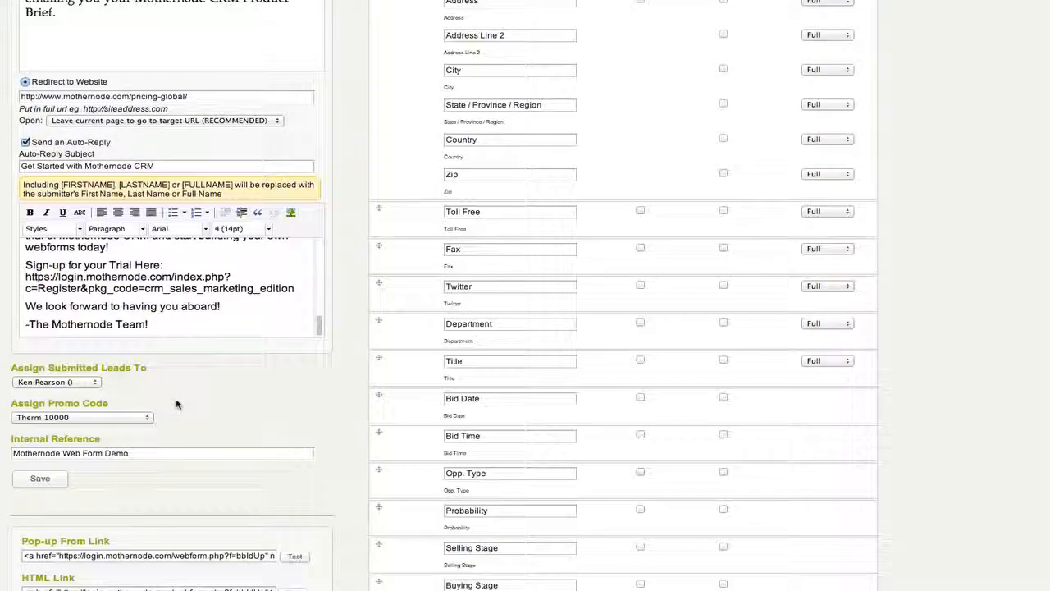
scroll(191, 410, up, 6)
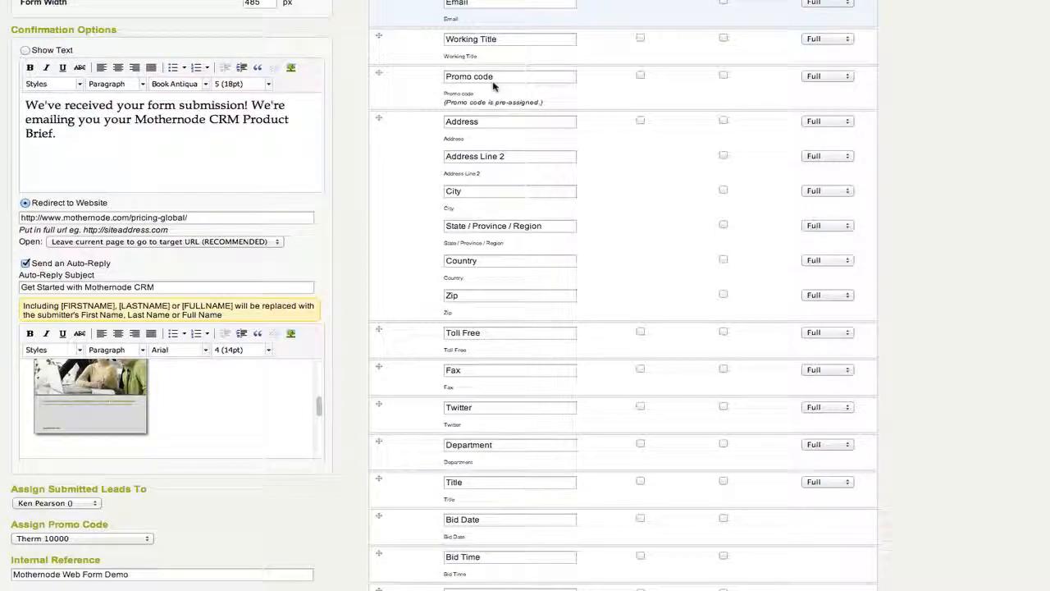
scroll(328, 246, down, 5)
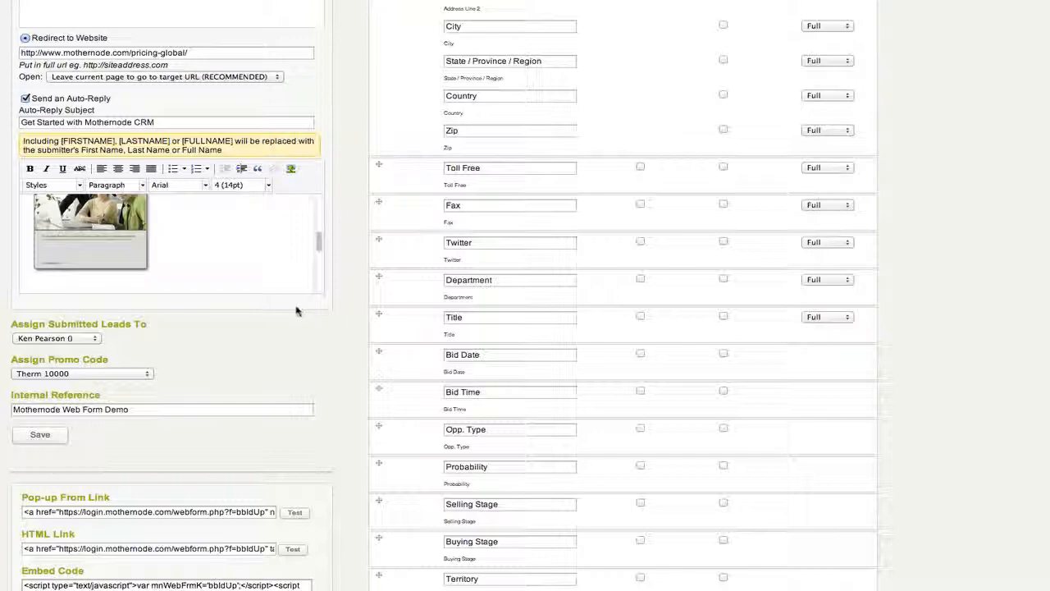
scroll(298, 312, down, 1)
scroll(297, 312, up, 5)
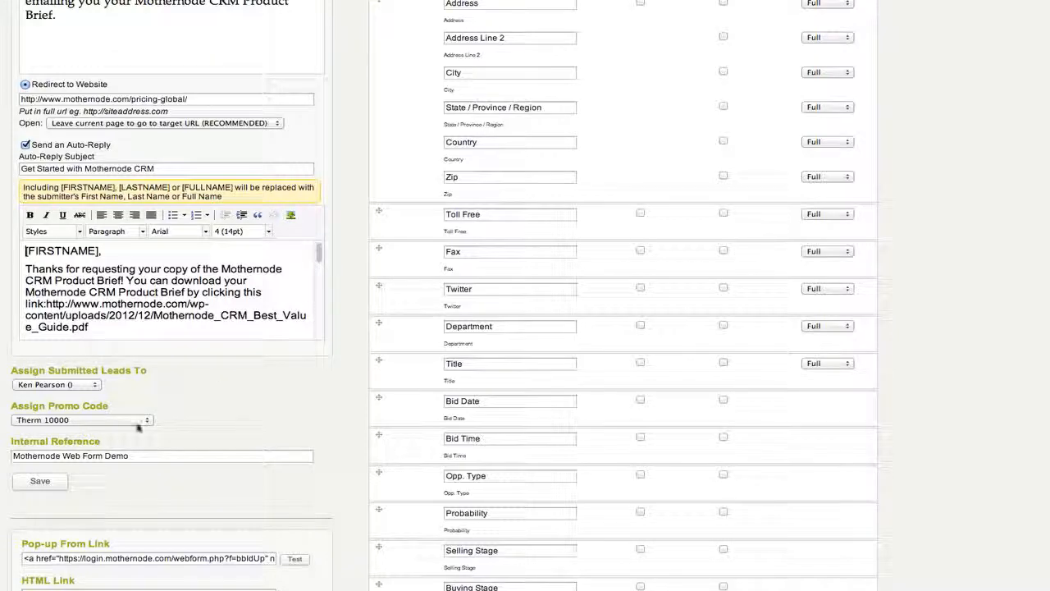
Step: Save the lead web form settings and scroll down to the Pop-up Form Link section
click(39, 481)
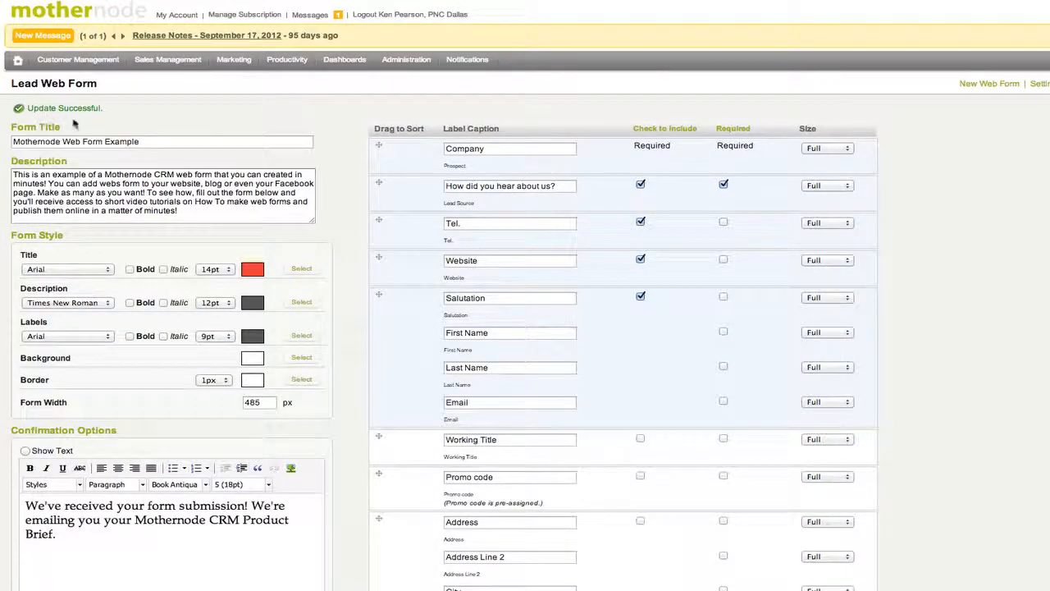
scroll(96, 271, down, 2)
scroll(95, 275, down, 8)
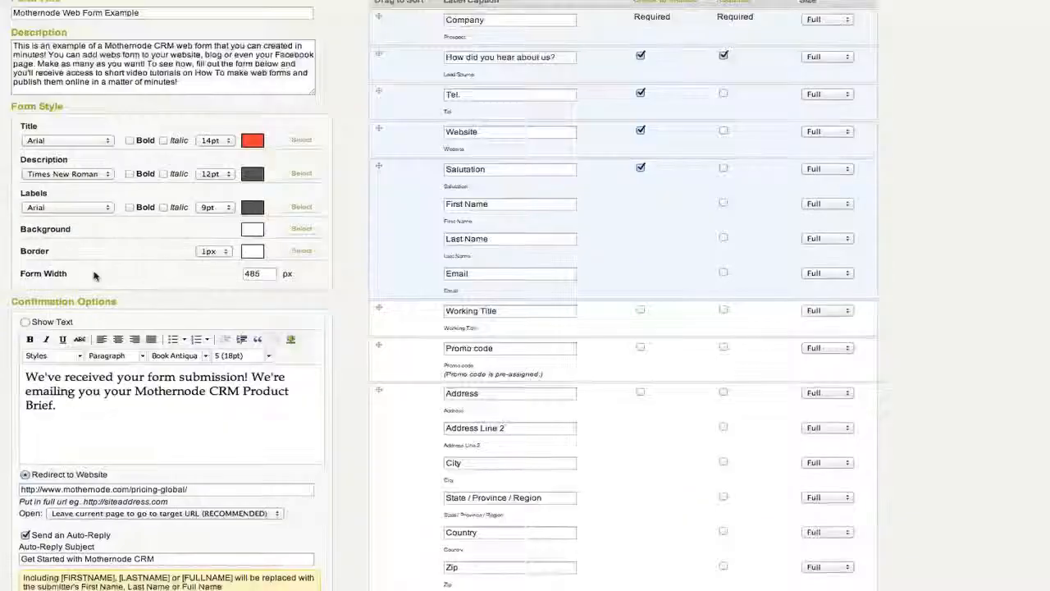
scroll(96, 279, down, 10)
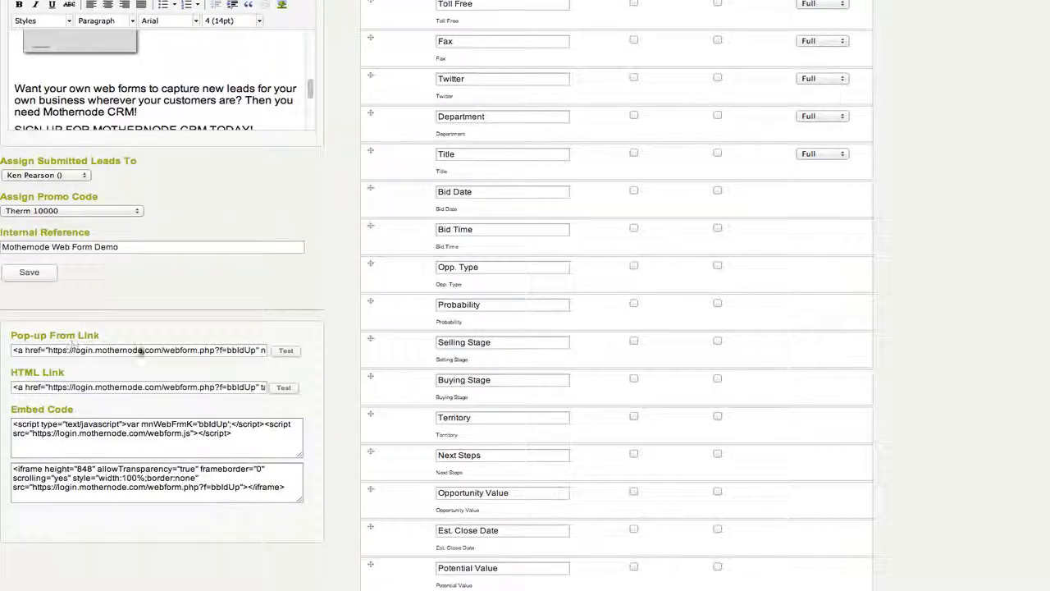
Step: Launch the Pop-up Form Link test of the Web Form Example and move the pop-up window to the right
click(285, 351)
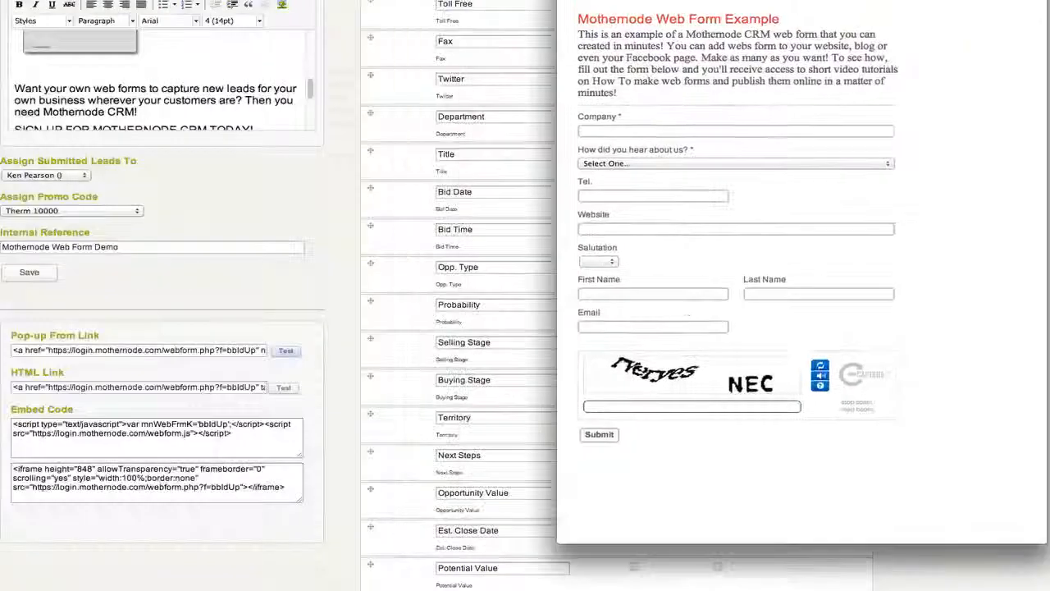
scroll(344, 188, up, 10)
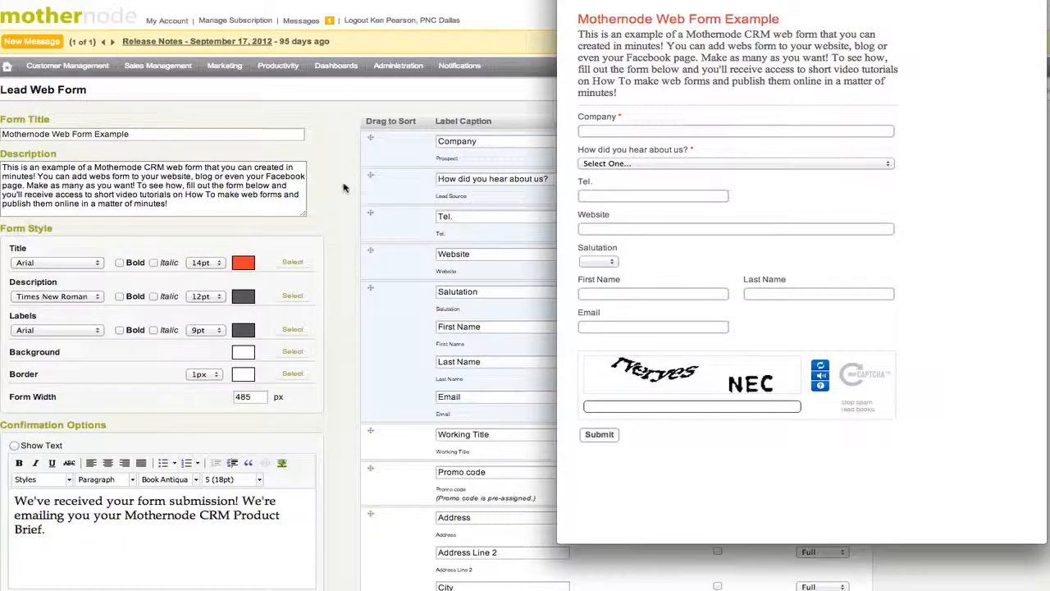
drag(763, 0, 903, 25)
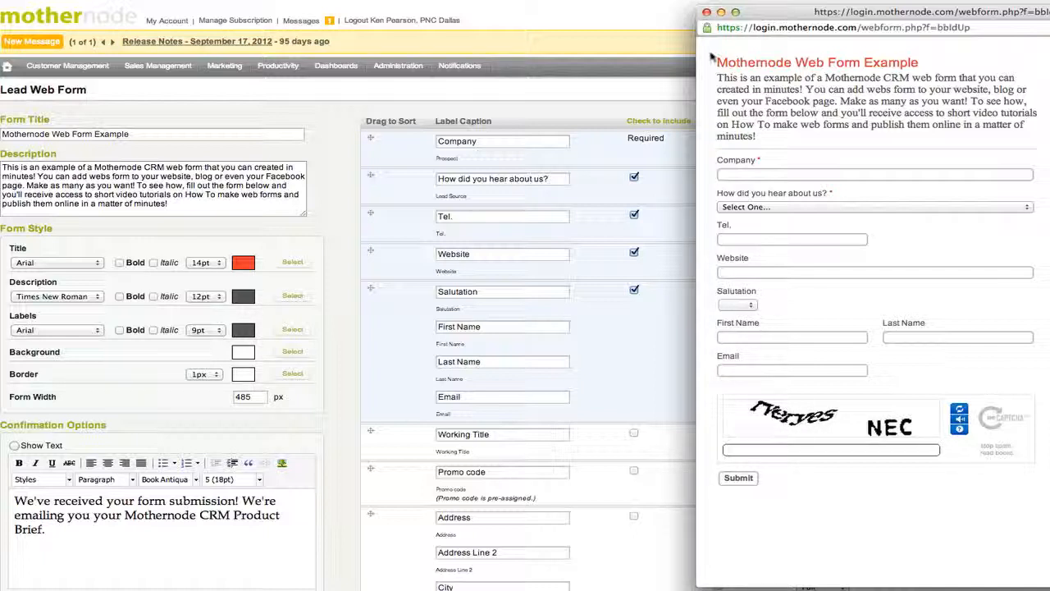
Step: Close the pop-up preview and open the form through its HTML Link test as a full page
click(707, 12)
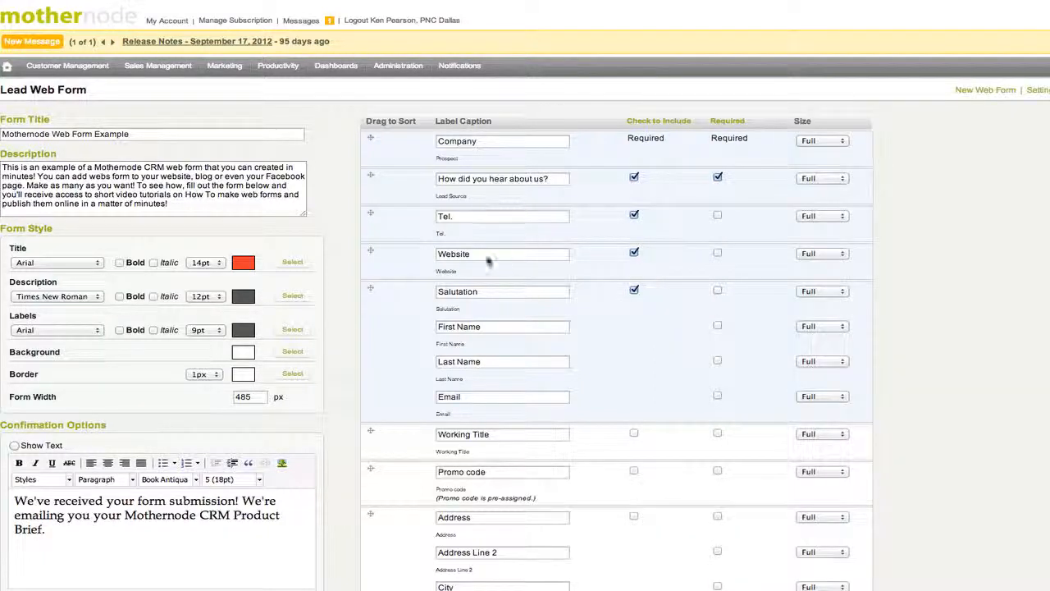
scroll(397, 284, down, 1)
scroll(386, 291, down, 2)
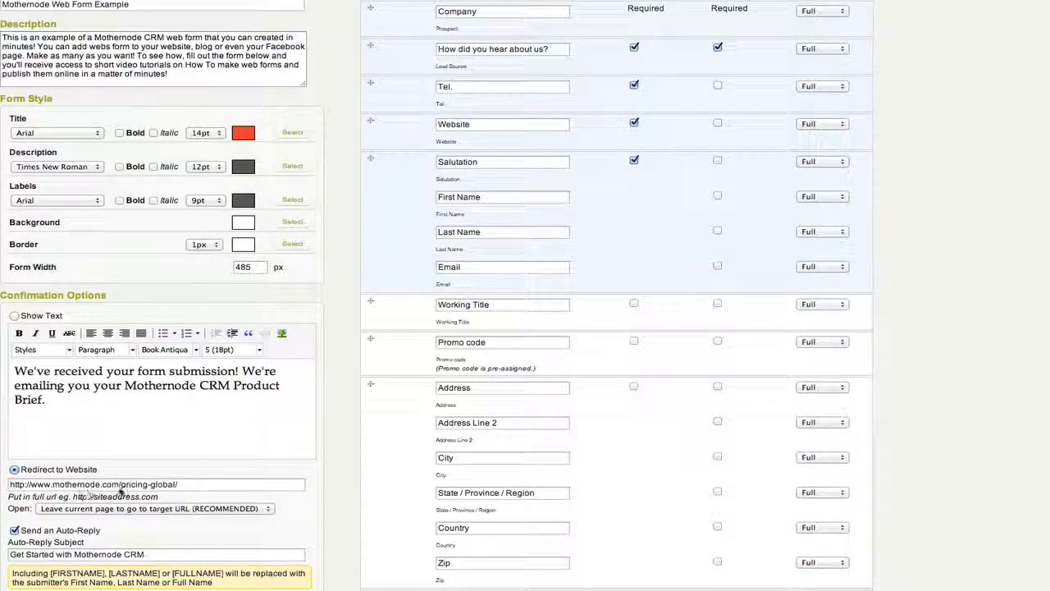
scroll(119, 489, down, 1)
scroll(119, 490, down, 10)
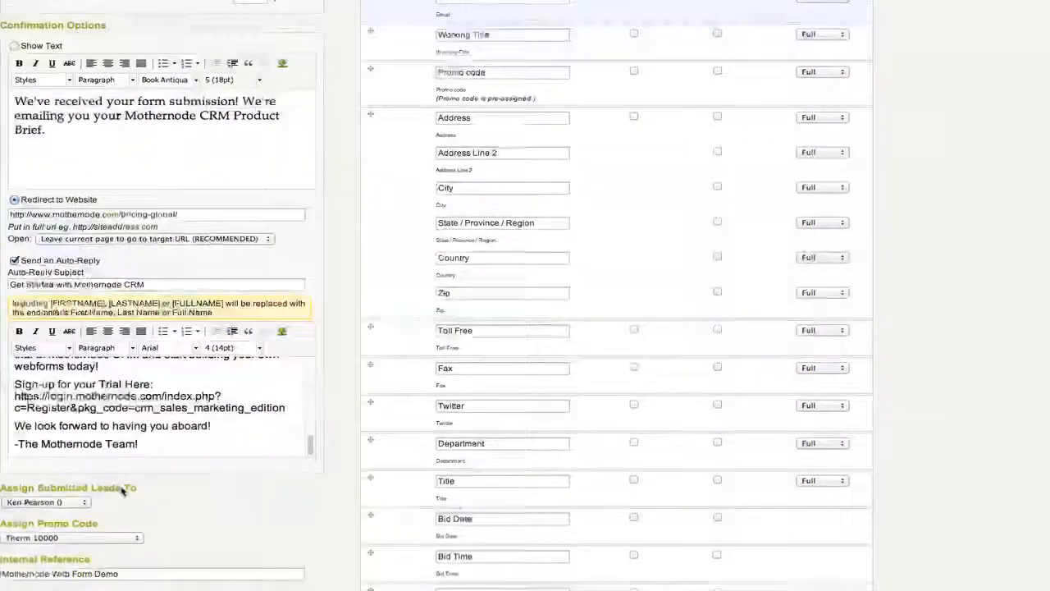
scroll(123, 492, down, 3)
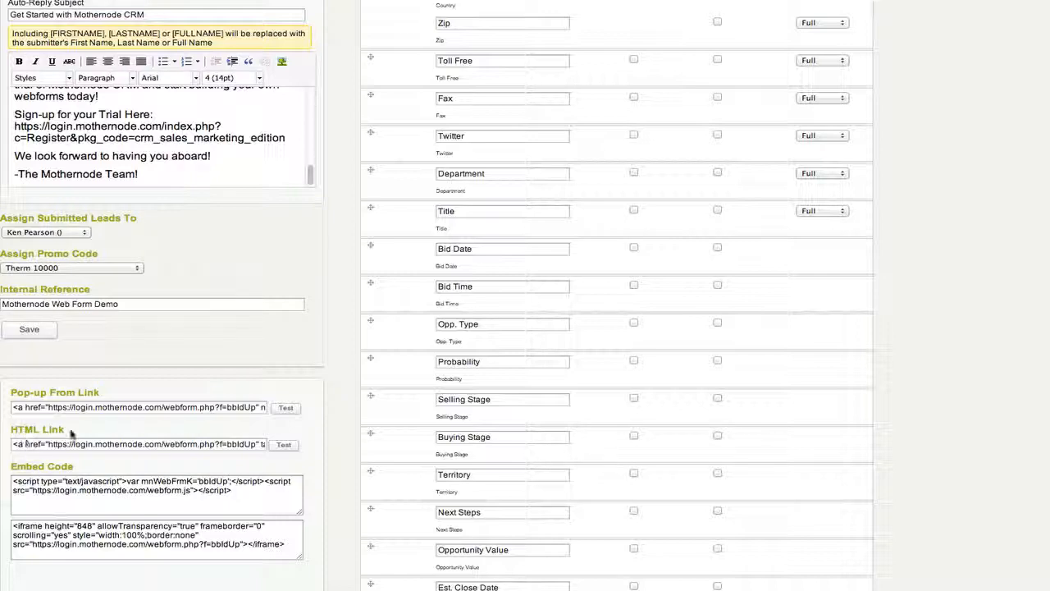
click(283, 448)
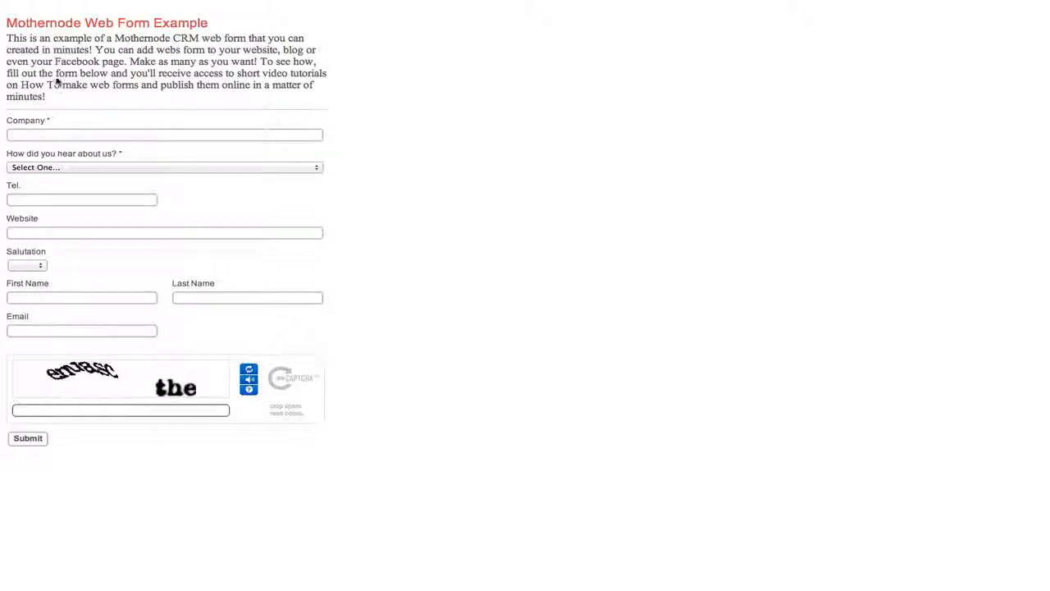
Step: Fill Company with 'Company 123, Inc' and set How did you hear about us to Advertisement
click(63, 135)
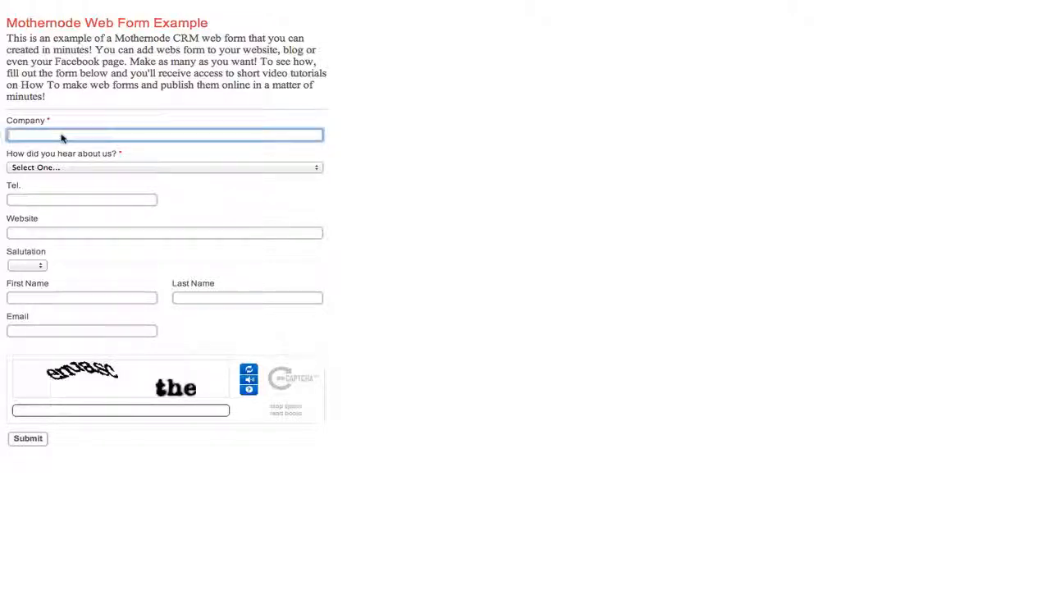
text(Compoan)
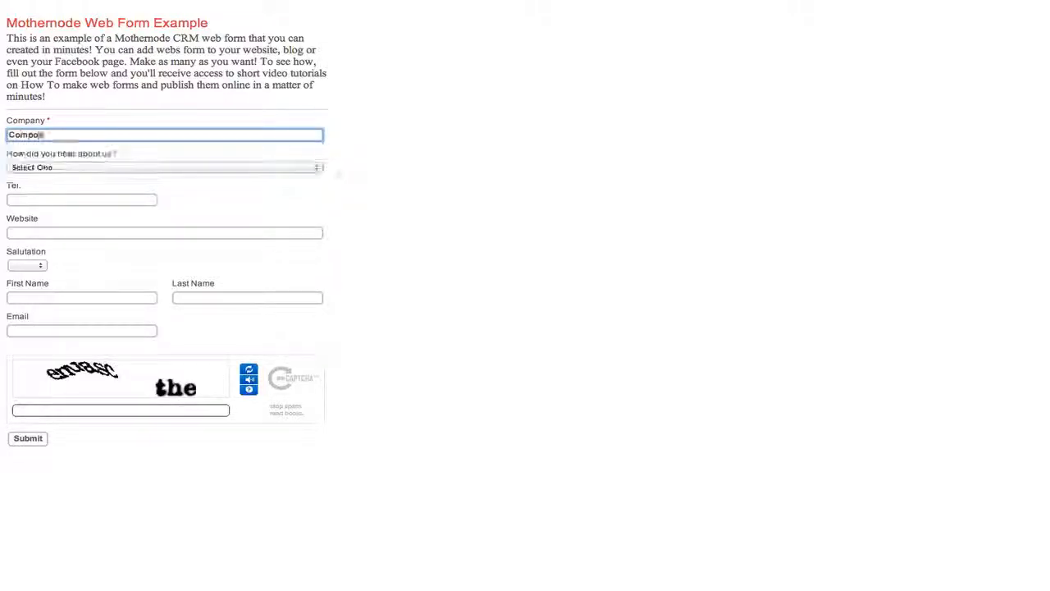
key(BackSpace)
key(BackSpace)
key(BackSpace)
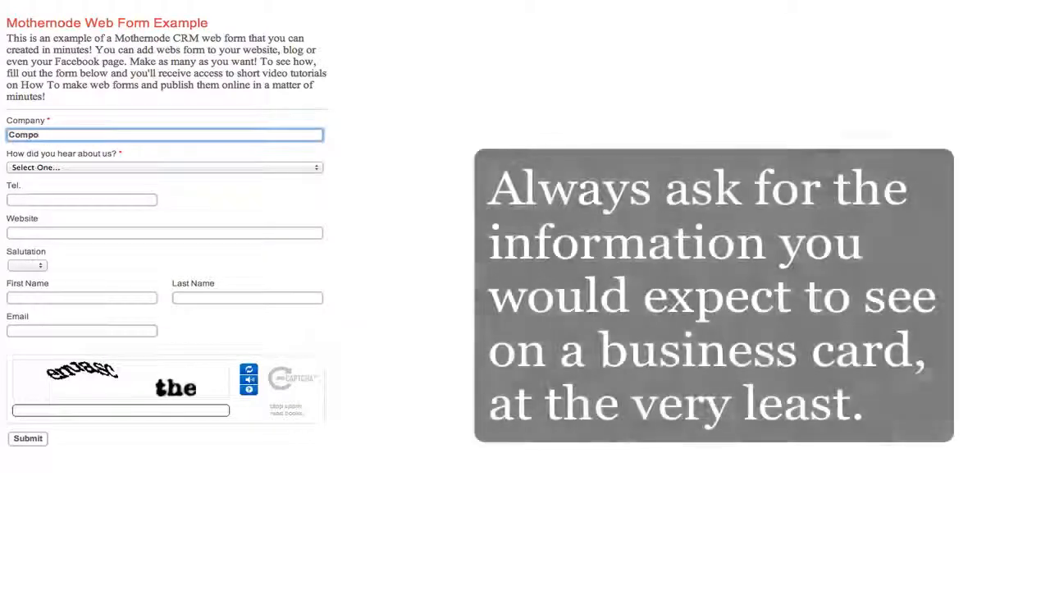
text(any)
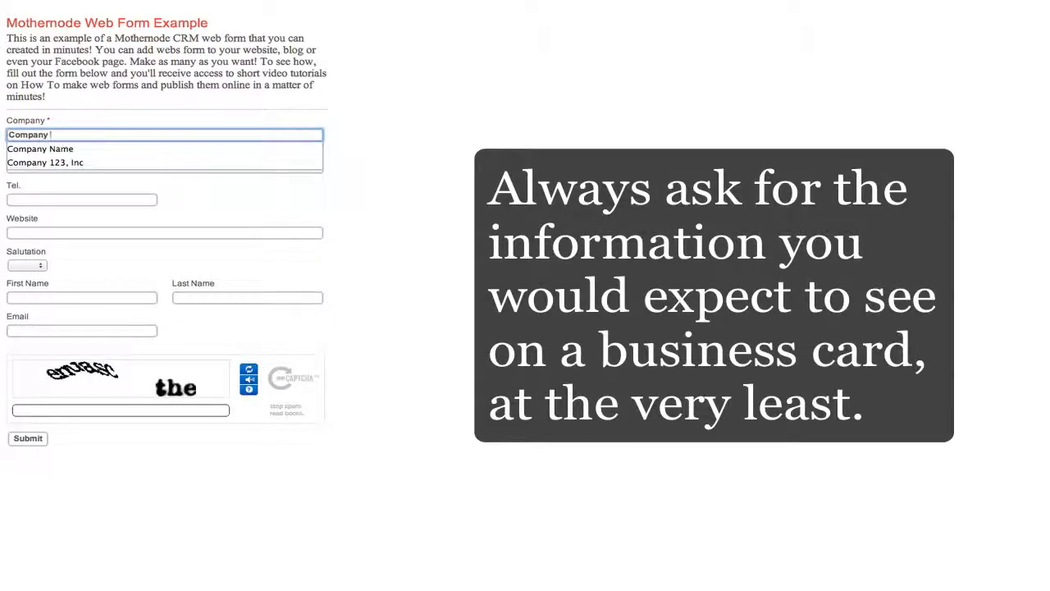
key(Down)
key(Down)
key(Return)
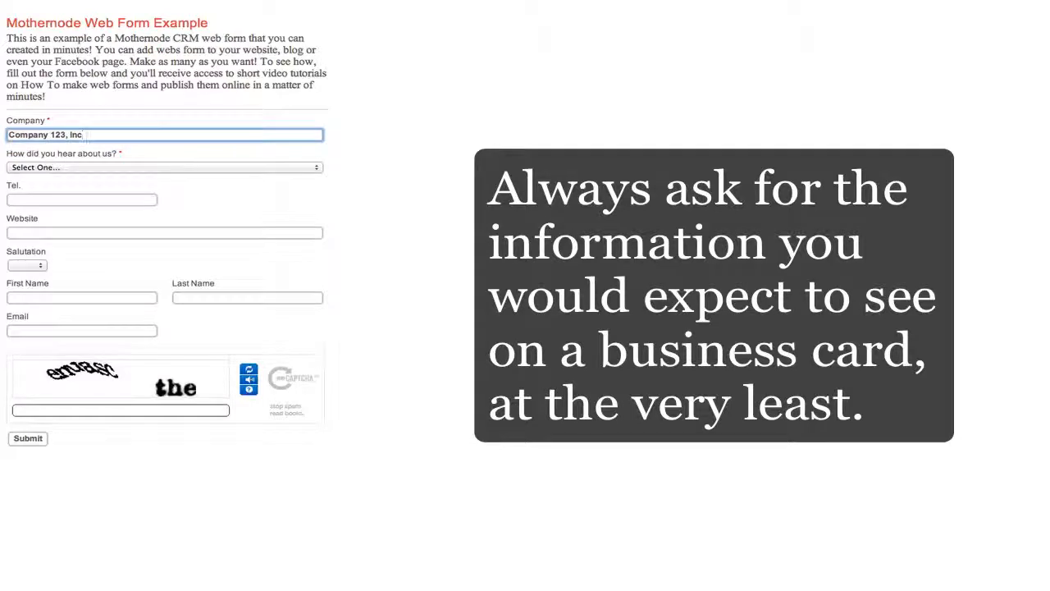
click(61, 167)
click(66, 179)
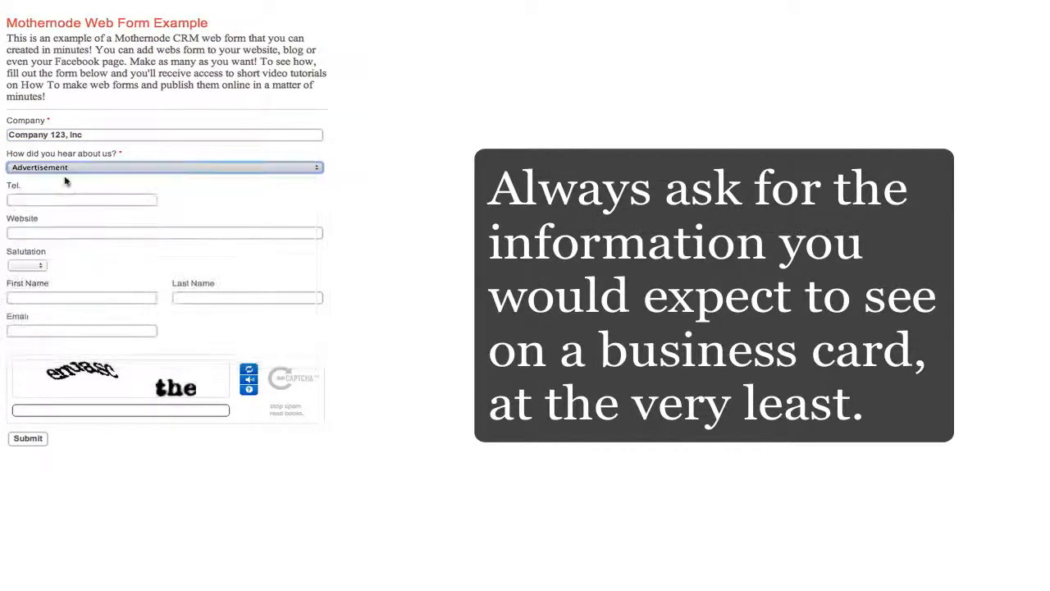
Step: Fill Tel with the suggested phone number and Website with Mothernode.com
click(50, 204)
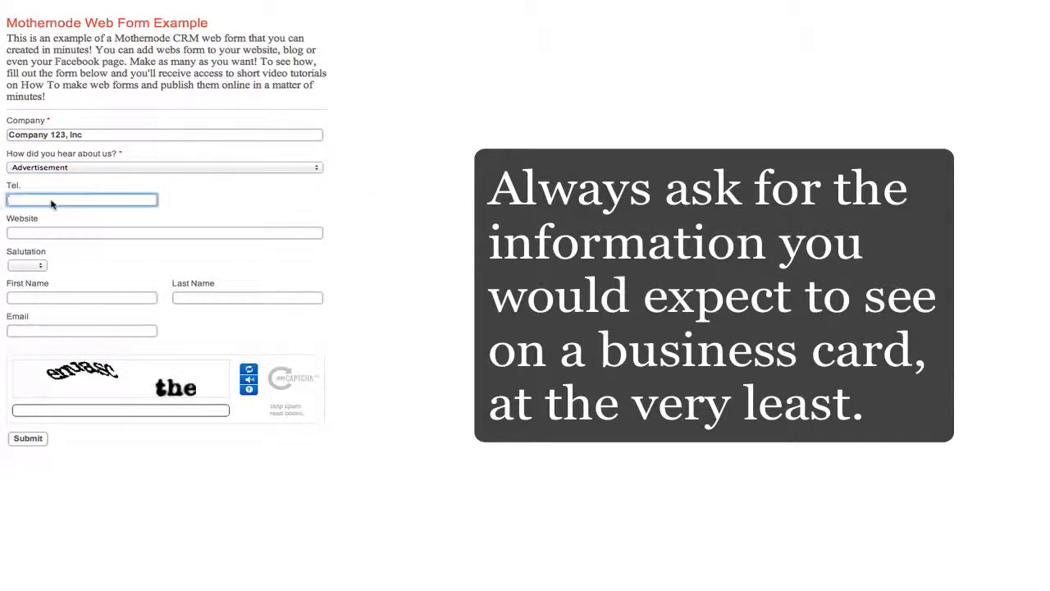
text(514)
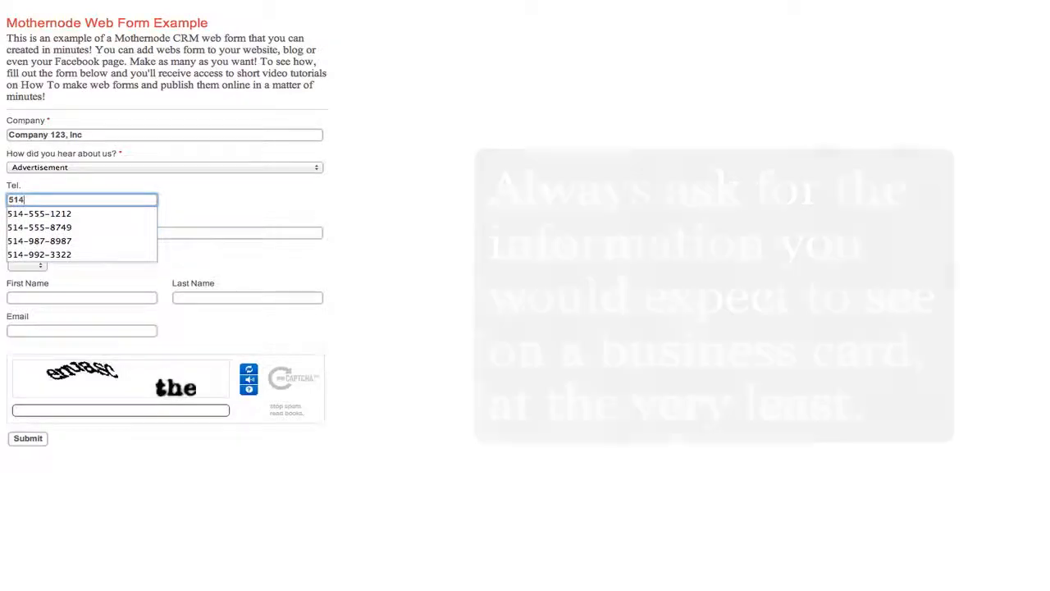
click(65, 215)
click(56, 237)
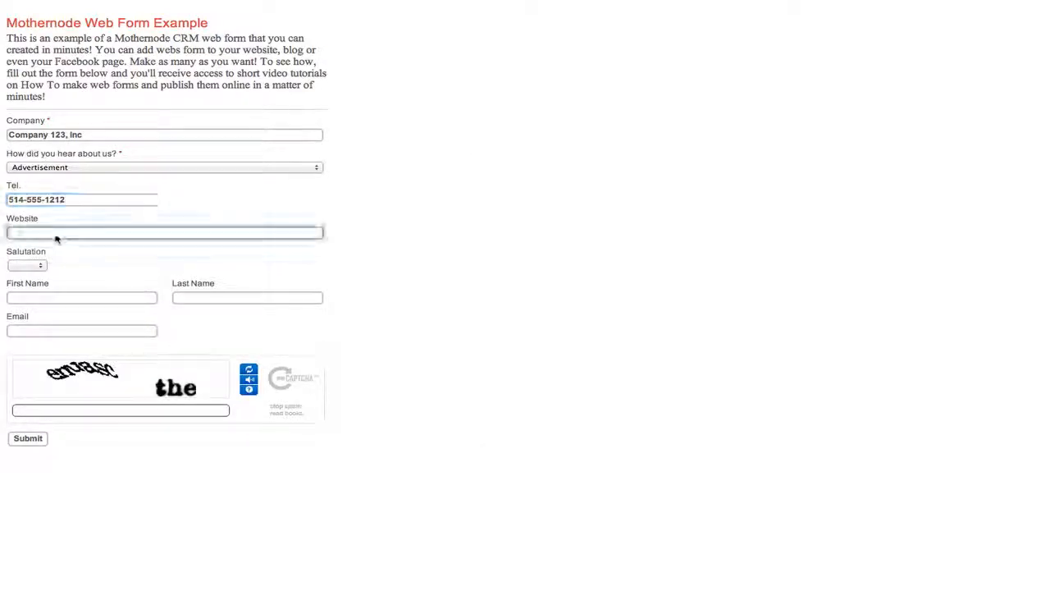
text(mother)
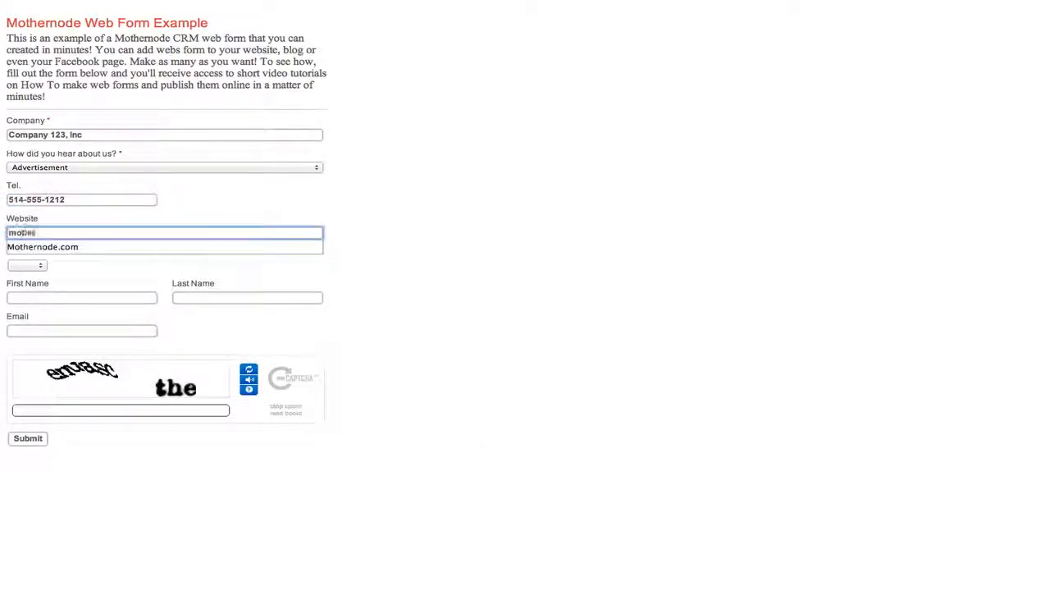
key(Down)
key(Return)
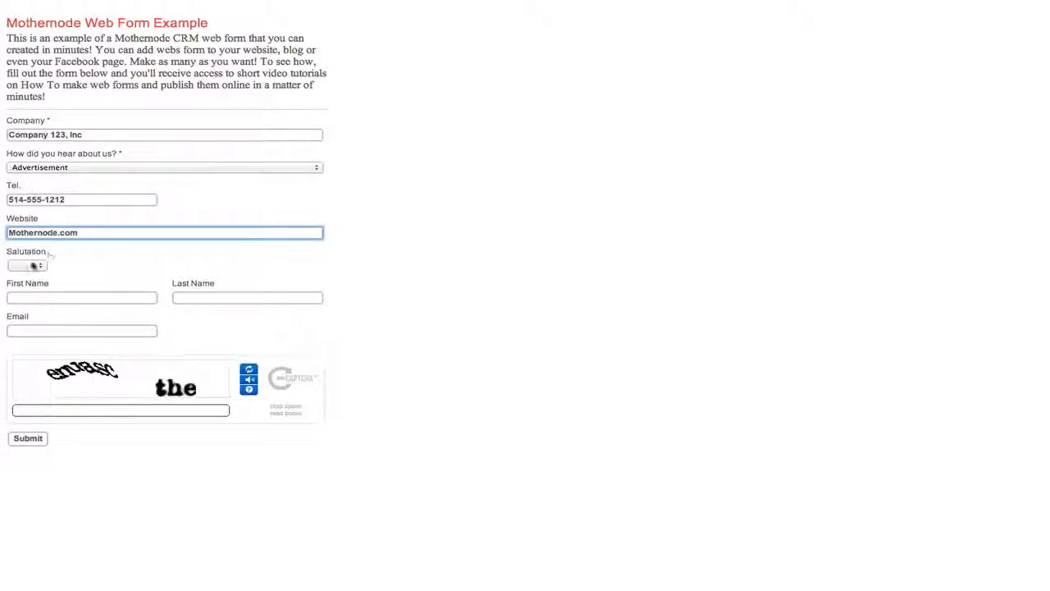
Step: Choose salutation Mr., then enter the contact's first name, last name and e-mail address
click(33, 267)
click(35, 302)
click(34, 301)
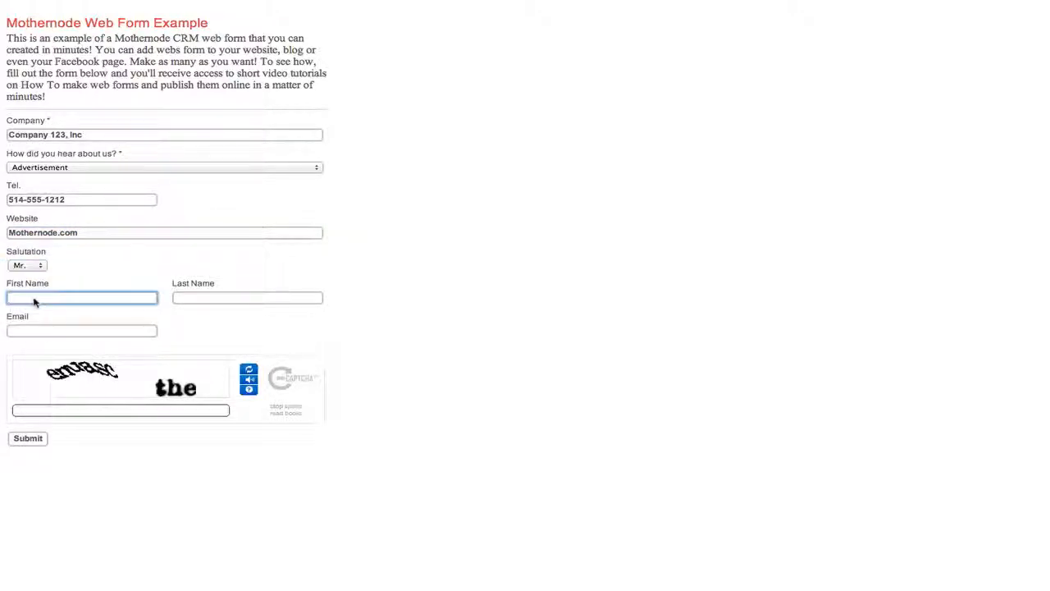
key(Down)
key(Return)
click(202, 298)
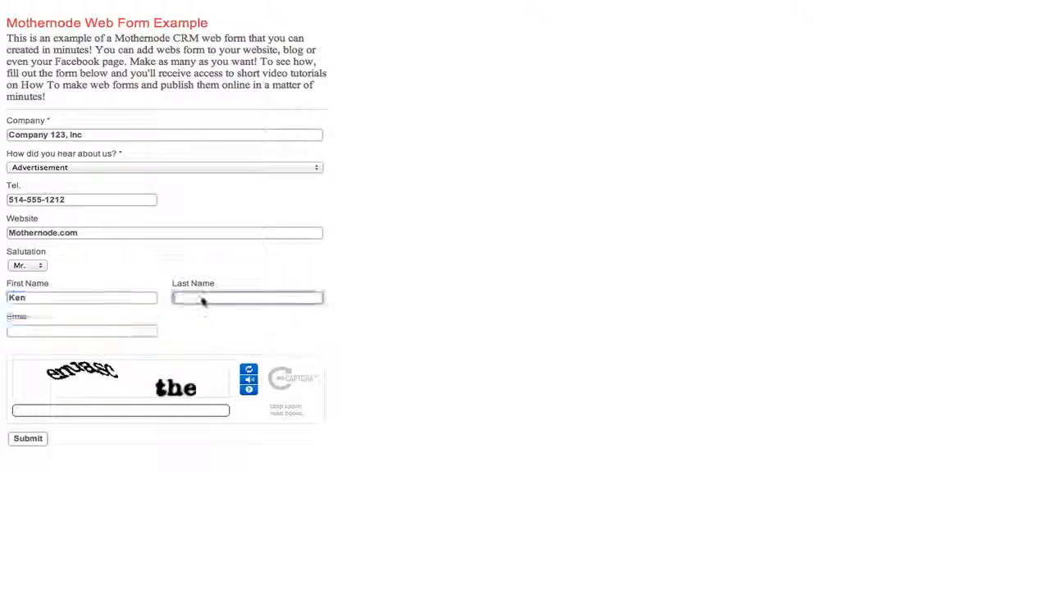
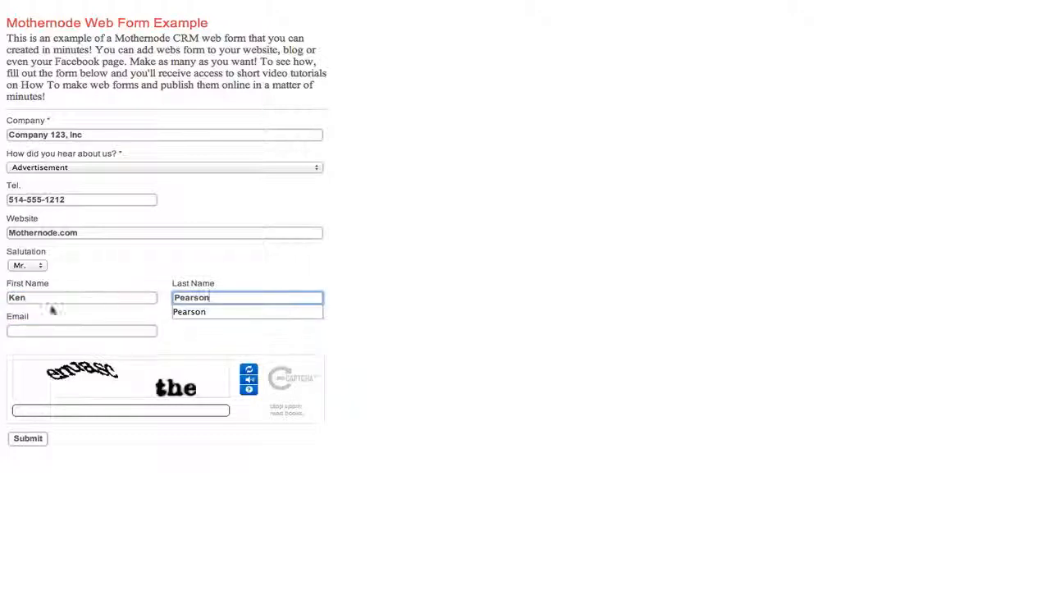
click(47, 331)
key(Down)
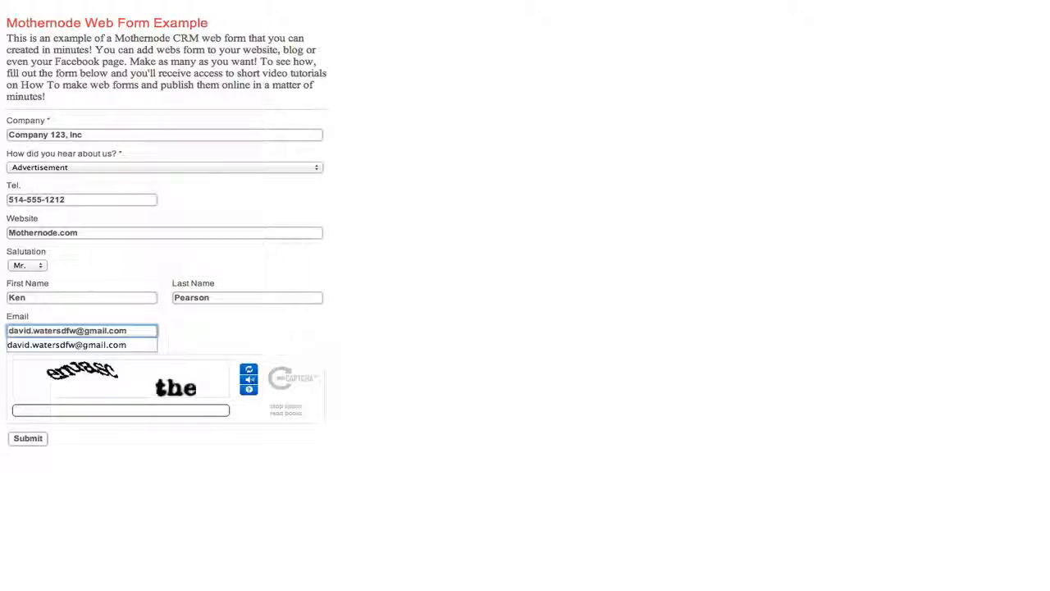
key(Return)
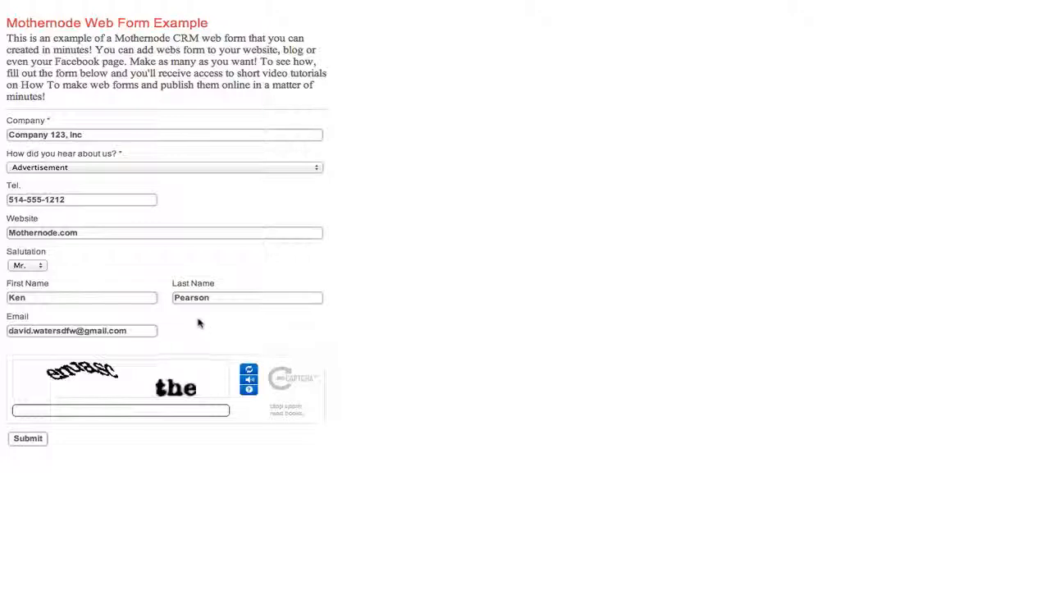
Step: Refresh the captcha, type its new words, submit the test form, and bring up Mail
click(240, 370)
click(86, 410)
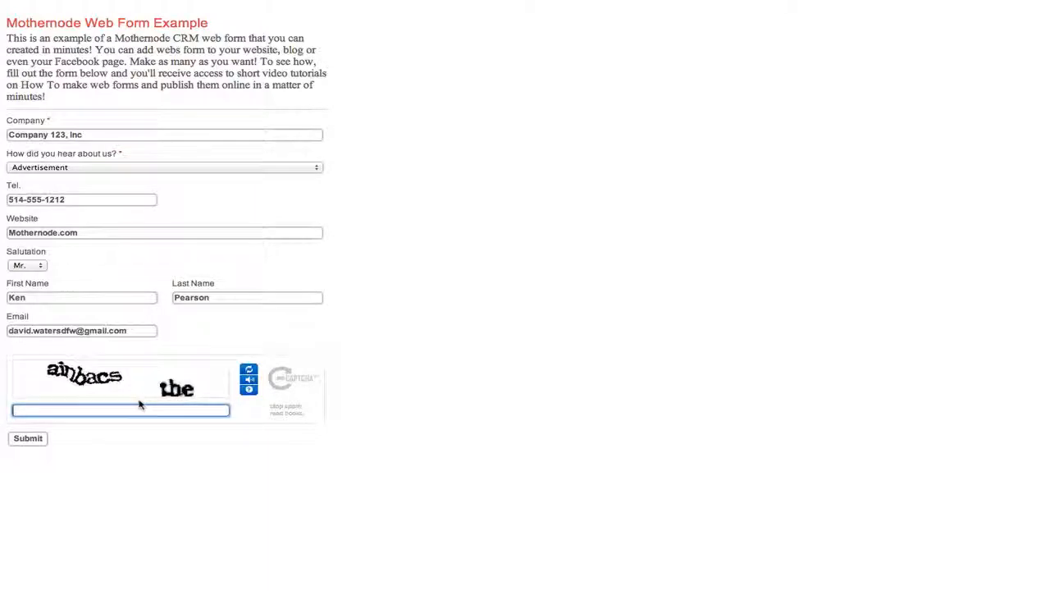
text(ain)
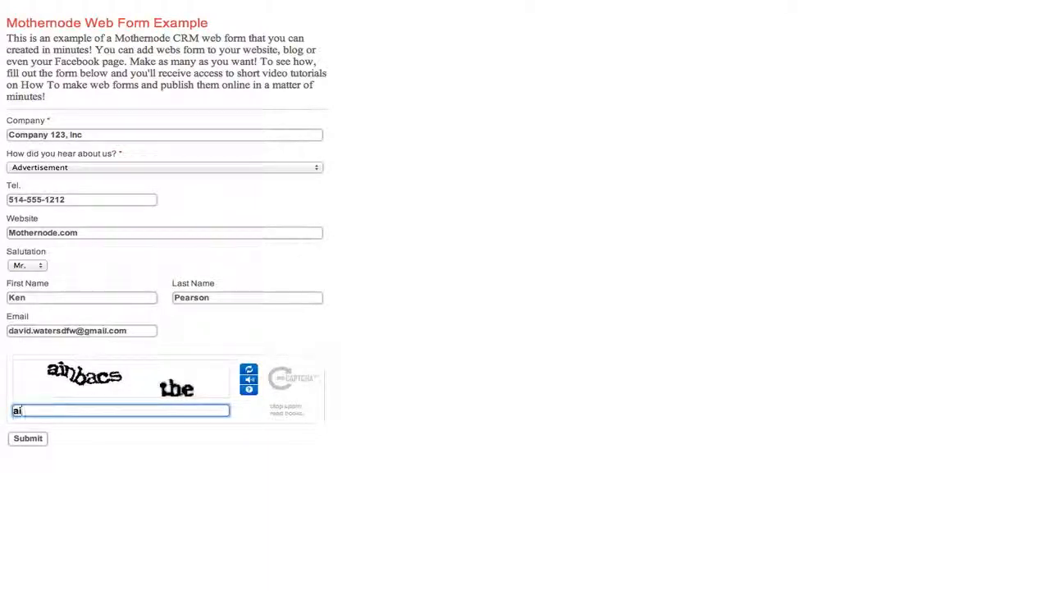
text(bacs the)
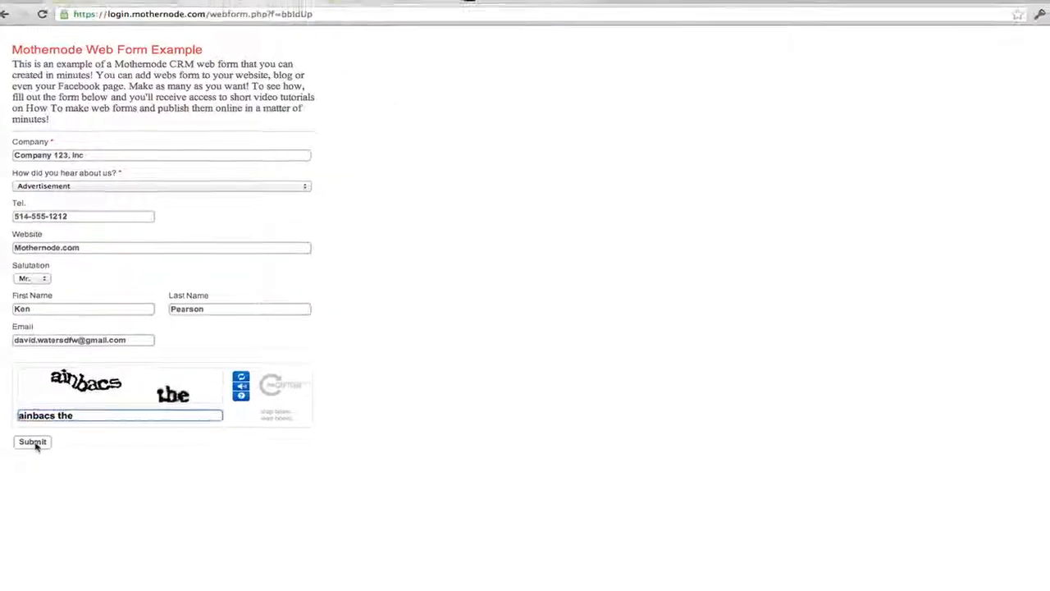
click(30, 440)
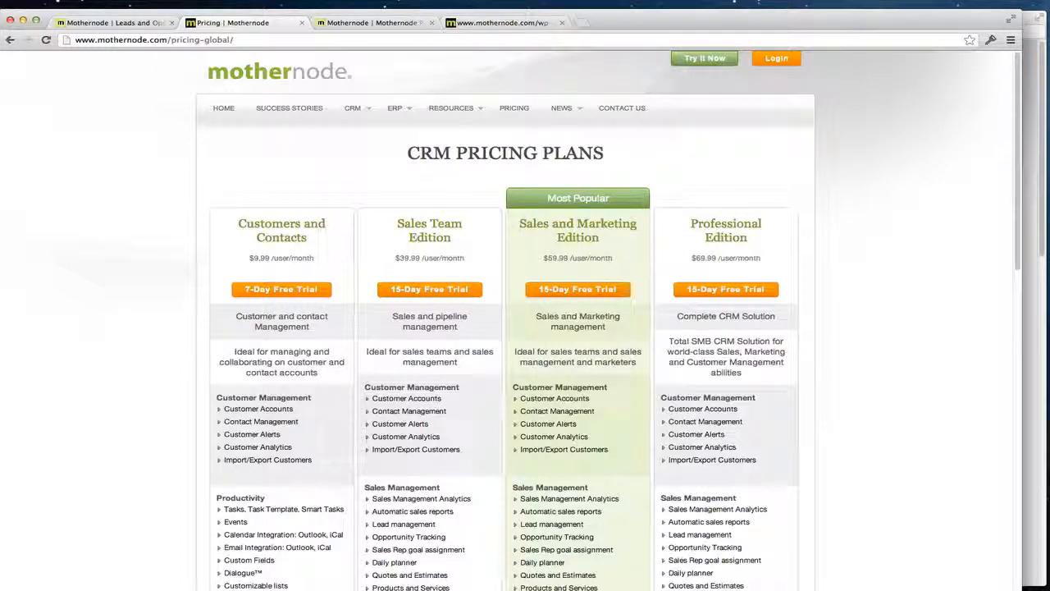
click(222, 589)
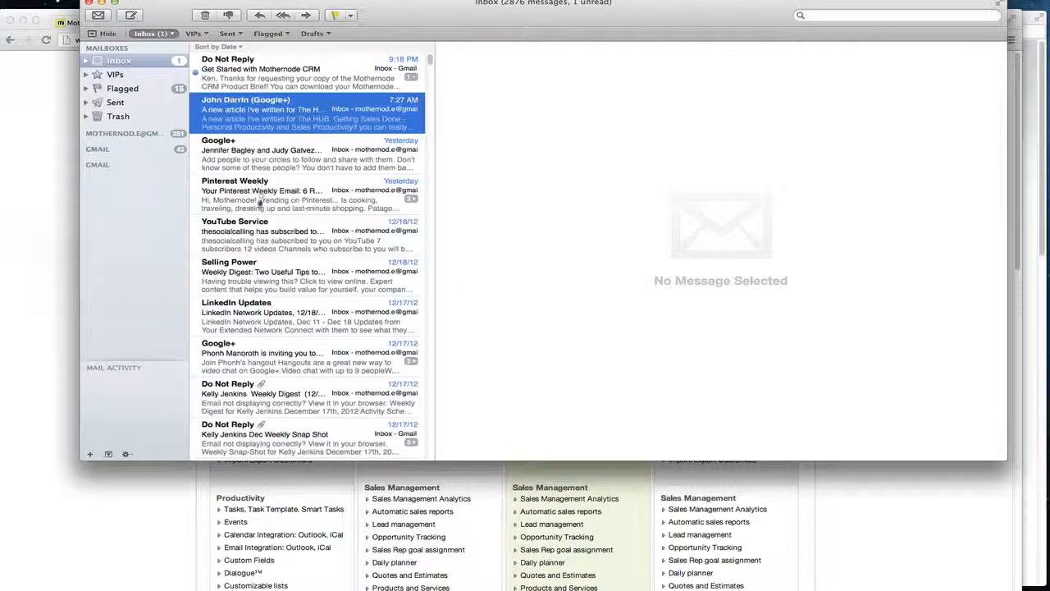
Step: Open the newest Do Not Reply 'Get Started with Mothernode CRM' message in the Inbox
click(257, 62)
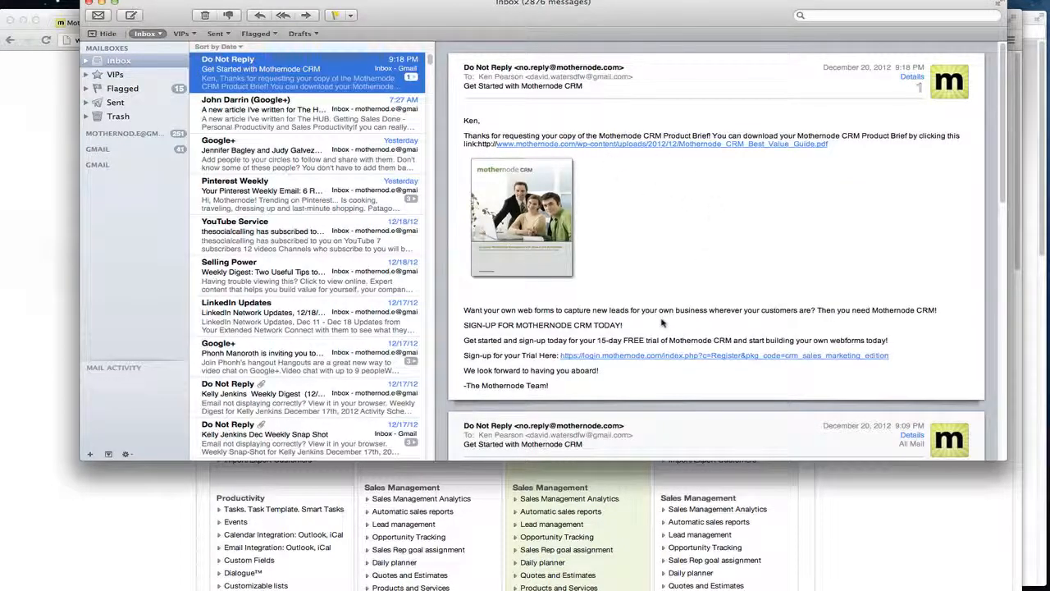
Step: Open Mothernode_CRM_Best_Value_Guide.pdf from the email link and scroll through its pages
click(630, 145)
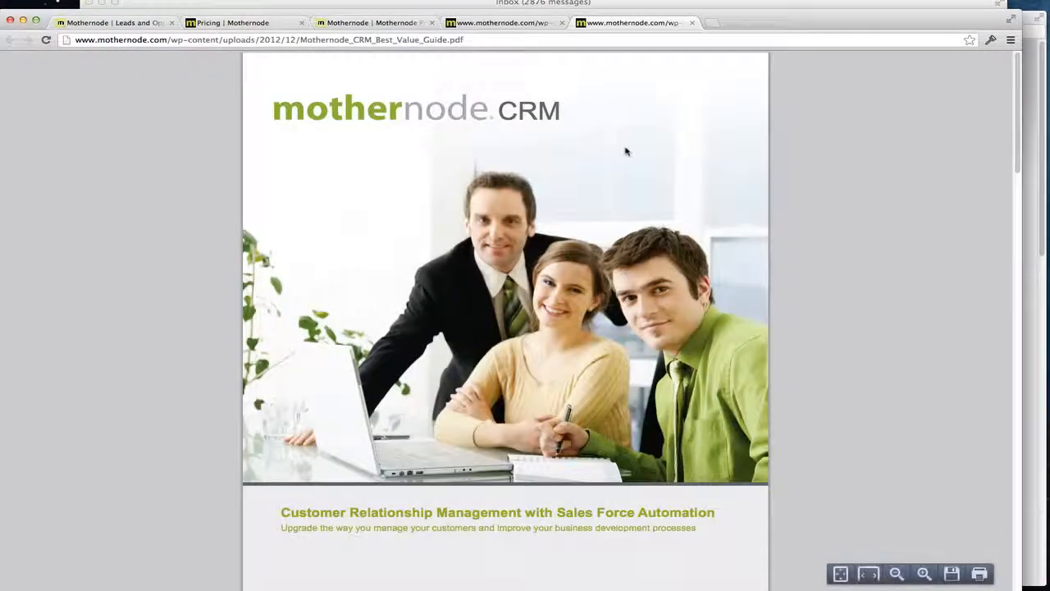
scroll(821, 287, down, 10)
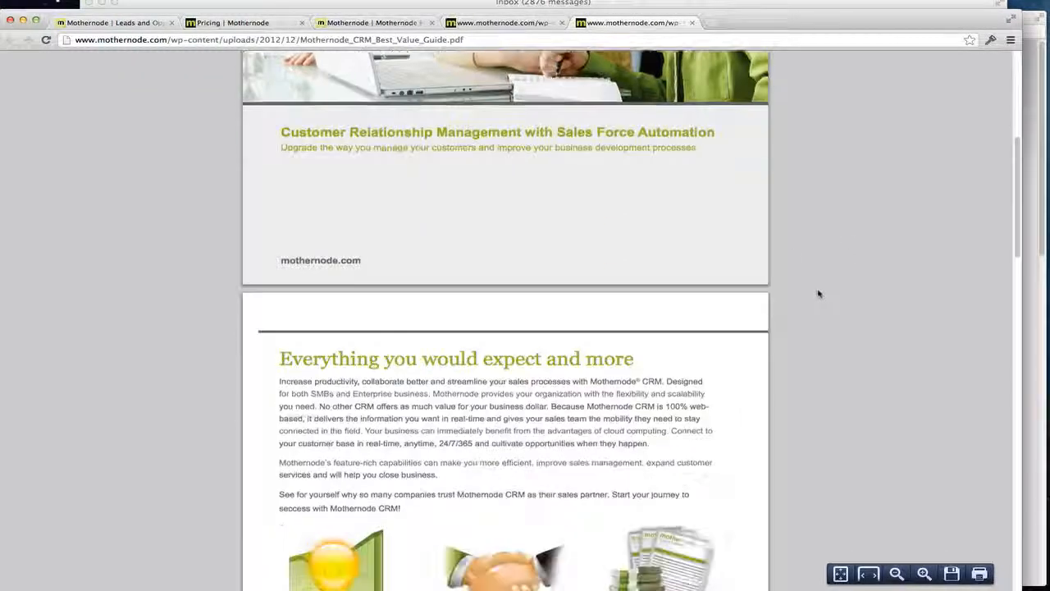
scroll(818, 294, down, 15)
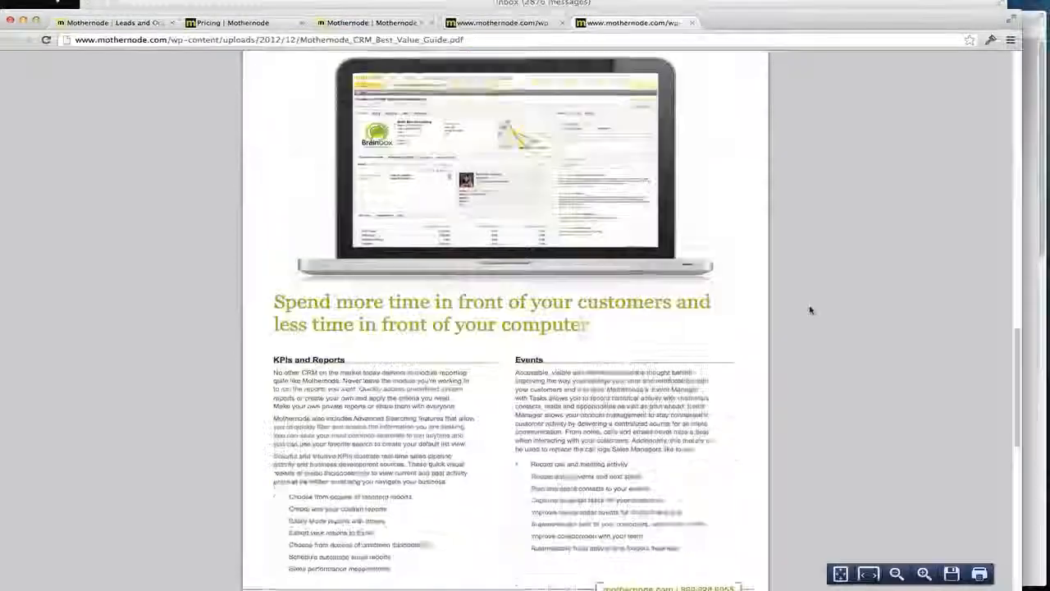
scroll(810, 308, down, 3)
scroll(771, 301, up, 4)
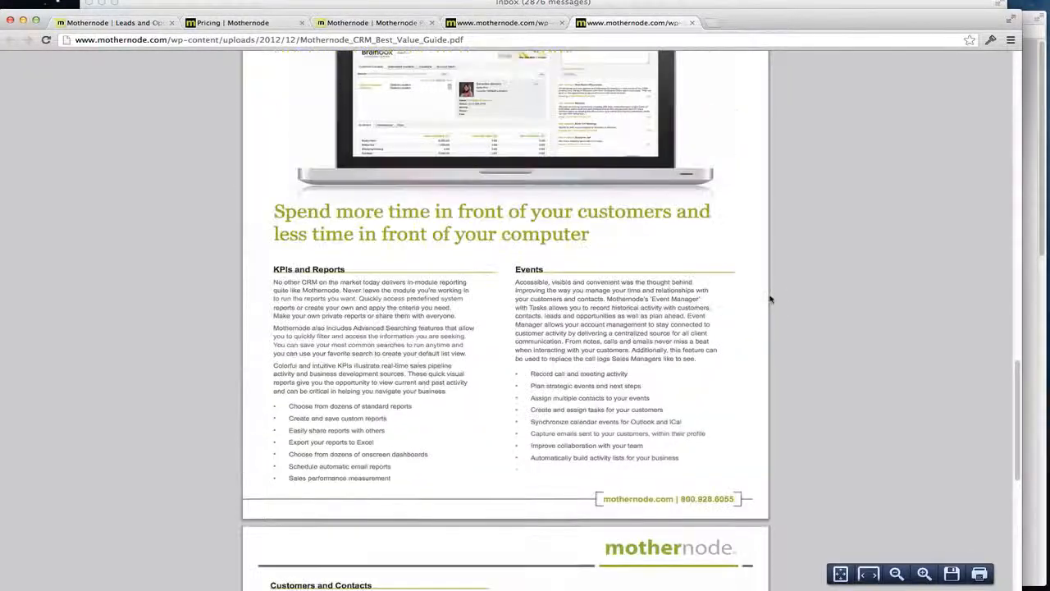
scroll(427, 195, up, 4)
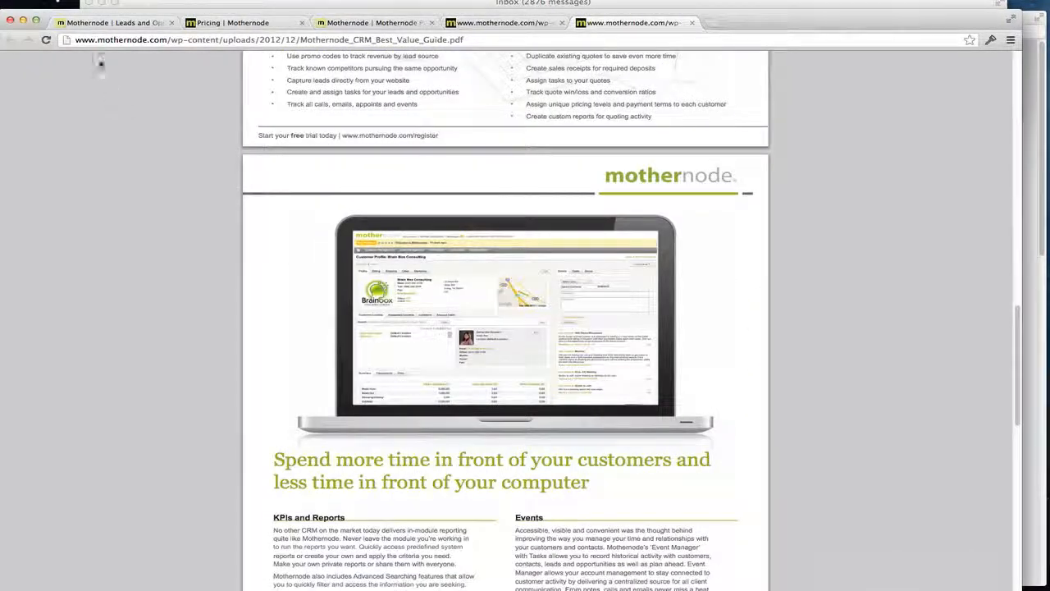
Step: Go to Sales Management > Leads and Opportunities and open lead 2713 for Company 123, Inc
click(98, 23)
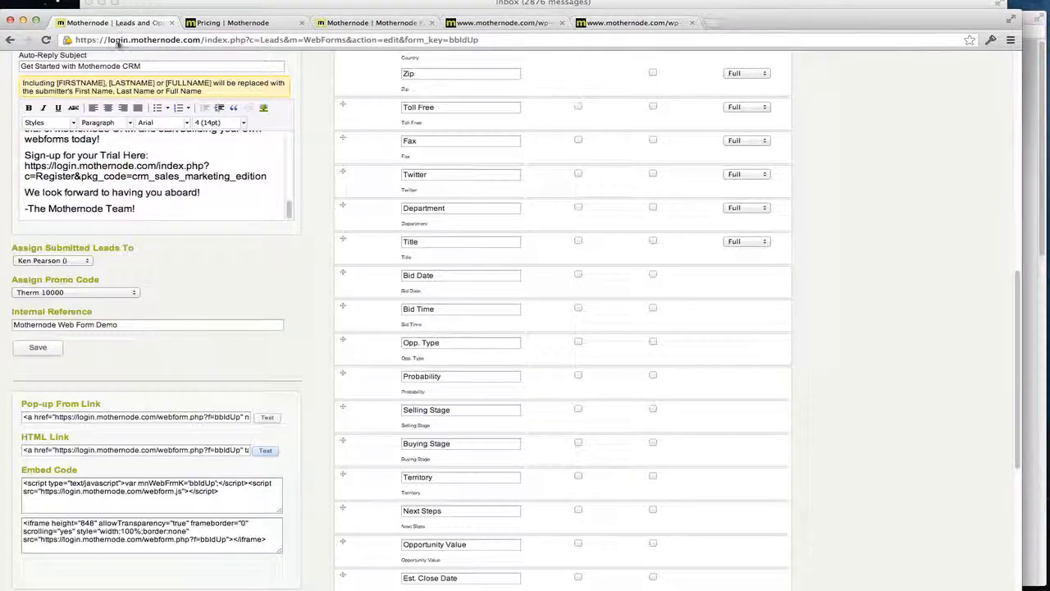
scroll(107, 66, up, 2)
scroll(106, 66, up, 10)
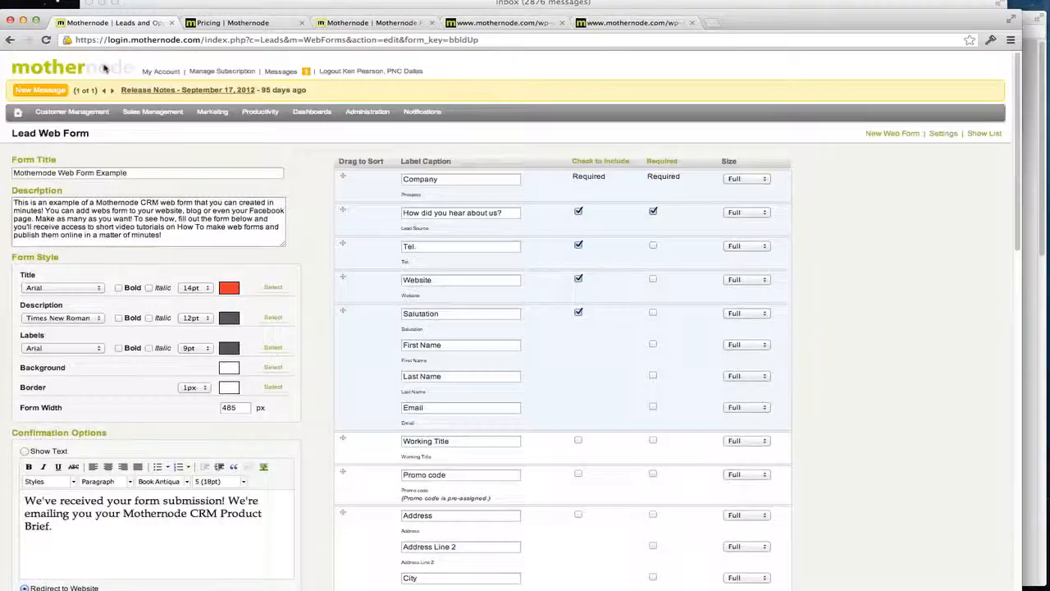
mouse_move(160, 115)
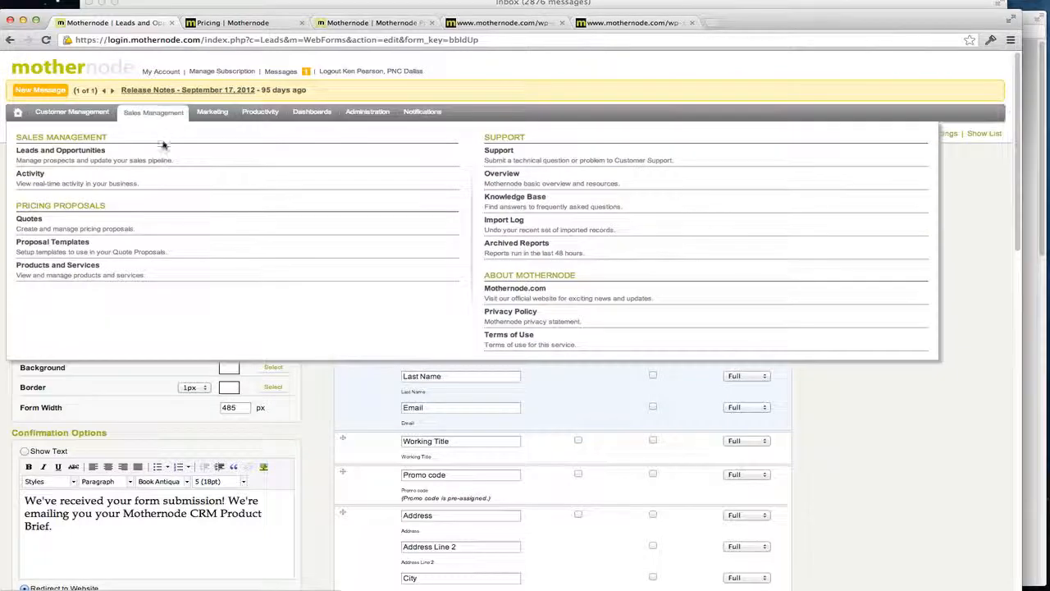
click(161, 151)
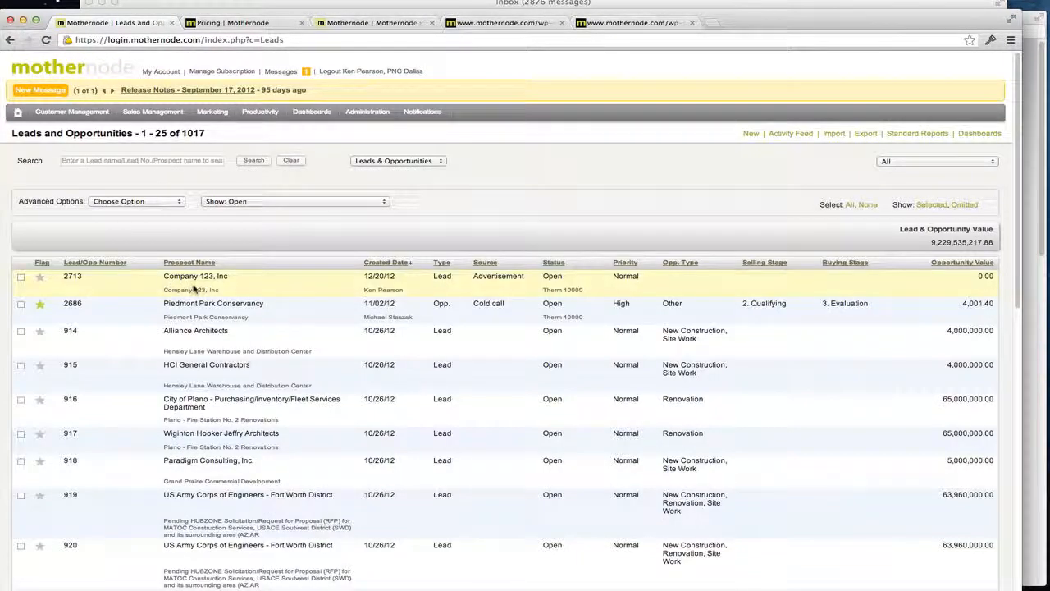
click(194, 289)
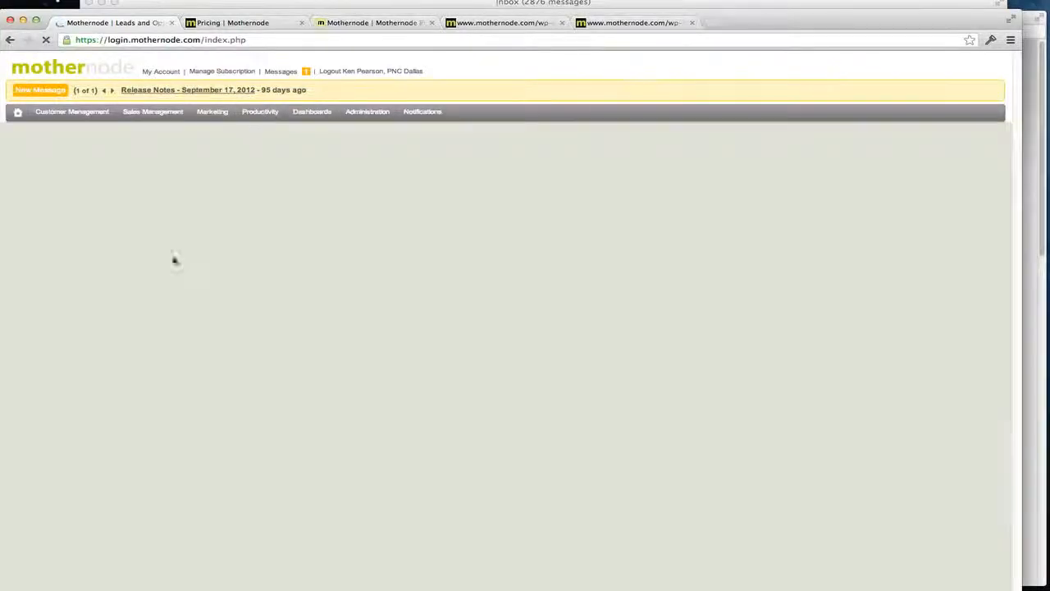
scroll(229, 295, down, 1)
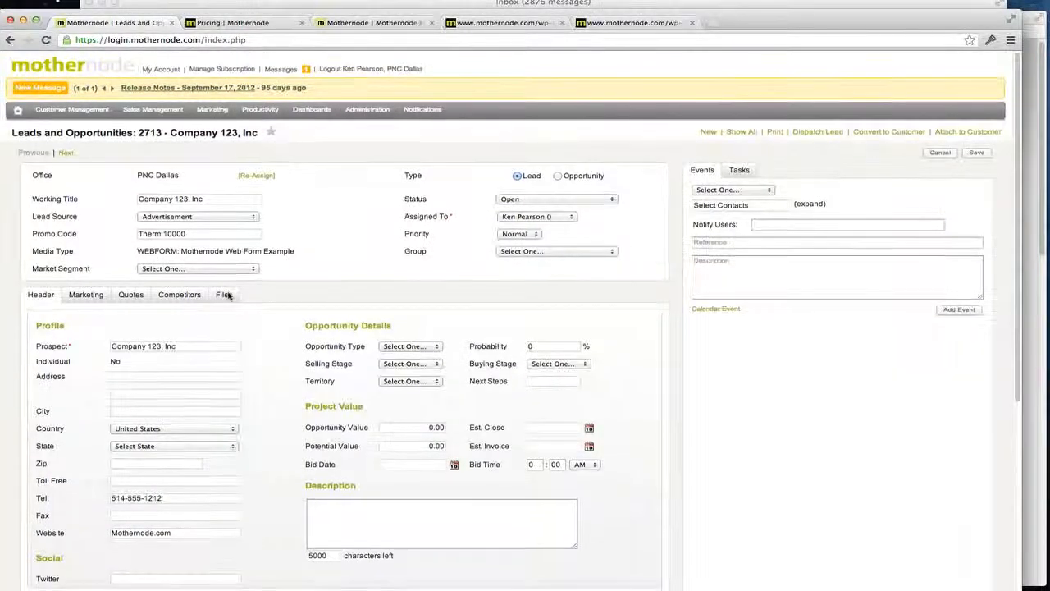